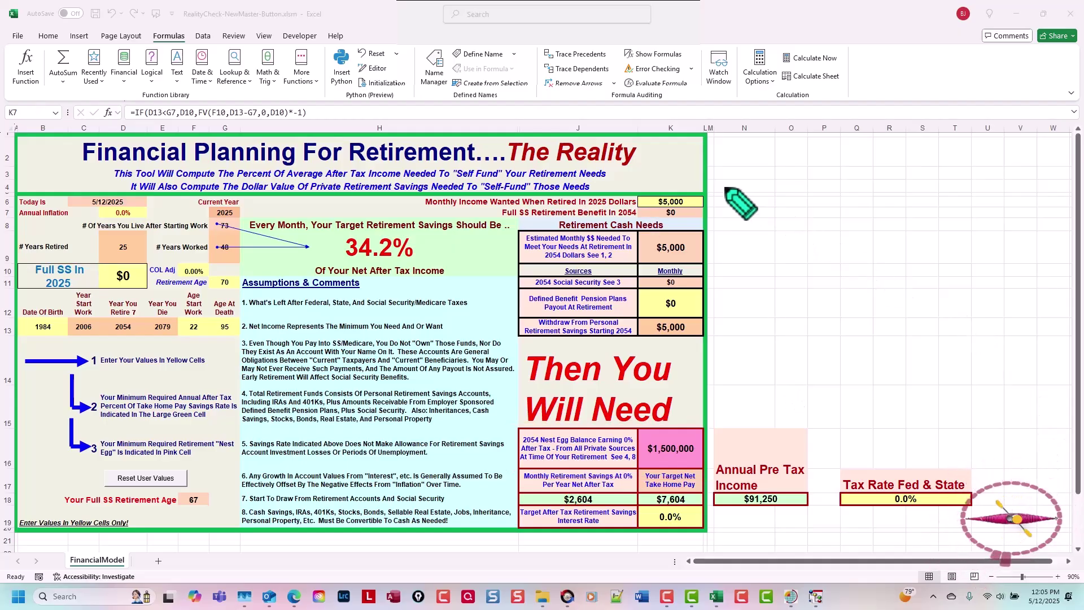
Step: Circle the monthly income wanted, the number of years retired and the 2054 nest egg balance in red with the annotation pen
{"action": "mouse_move", "coordinate": [690, 187]}
{"action": "left_mouse_down"}
{"action": "mouse_move", "coordinate": [638, 199]}
{"action": "mouse_move", "coordinate": [682, 216]}
{"action": "mouse_move", "coordinate": [697, 190]}
{"action": "left_mouse_up"}
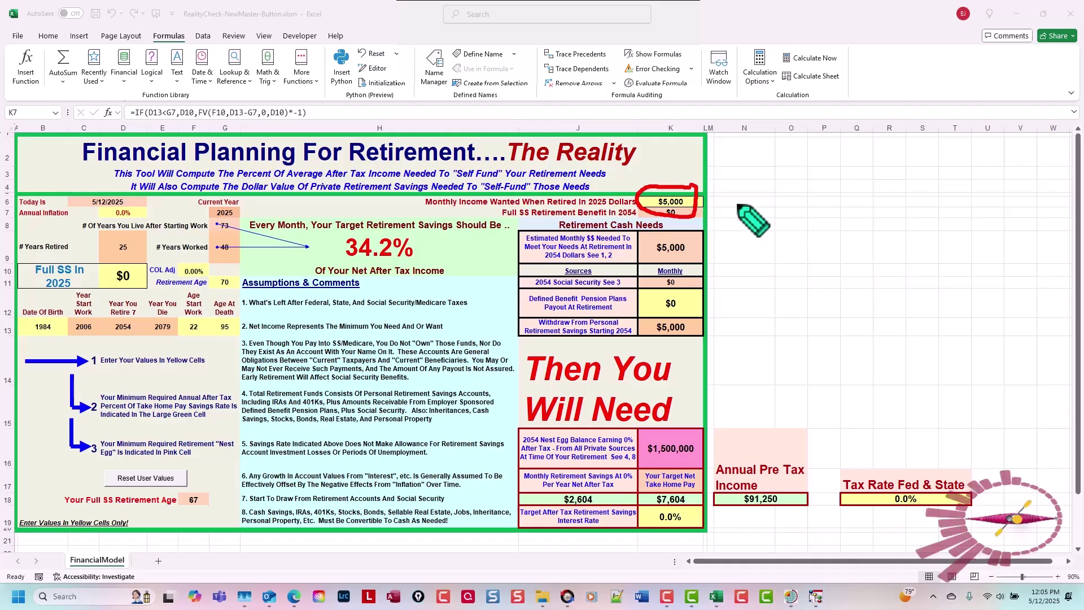
{"action": "left_click", "coordinate": [130, 228]}
{"action": "mouse_move", "coordinate": [129, 228]}
{"action": "left_mouse_down"}
{"action": "mouse_move", "coordinate": [97, 242]}
{"action": "mouse_move", "coordinate": [140, 261]}
{"action": "mouse_move", "coordinate": [133, 224]}
{"action": "left_mouse_up"}
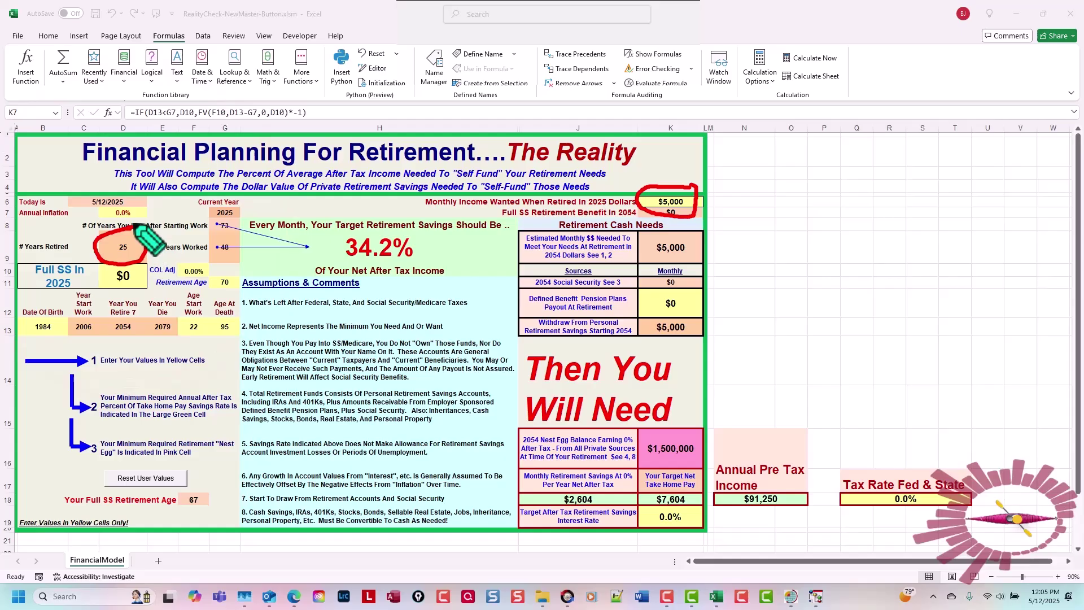
{"action": "left_click", "coordinate": [683, 432]}
{"action": "mouse_move", "coordinate": [685, 434]}
{"action": "left_mouse_down"}
{"action": "mouse_move", "coordinate": [627, 443]}
{"action": "mouse_move", "coordinate": [695, 425]}
{"action": "left_mouse_up"}
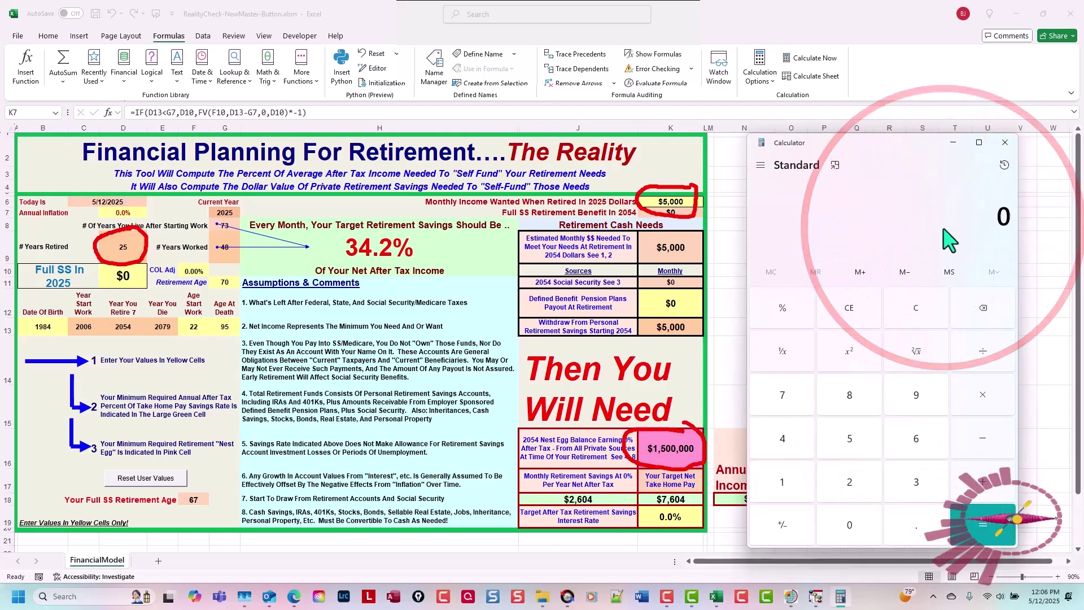
Step: Calculate the required nest egg in Calculator as 5000 × 12 × 25
{"action": "type", "text": "5000"}
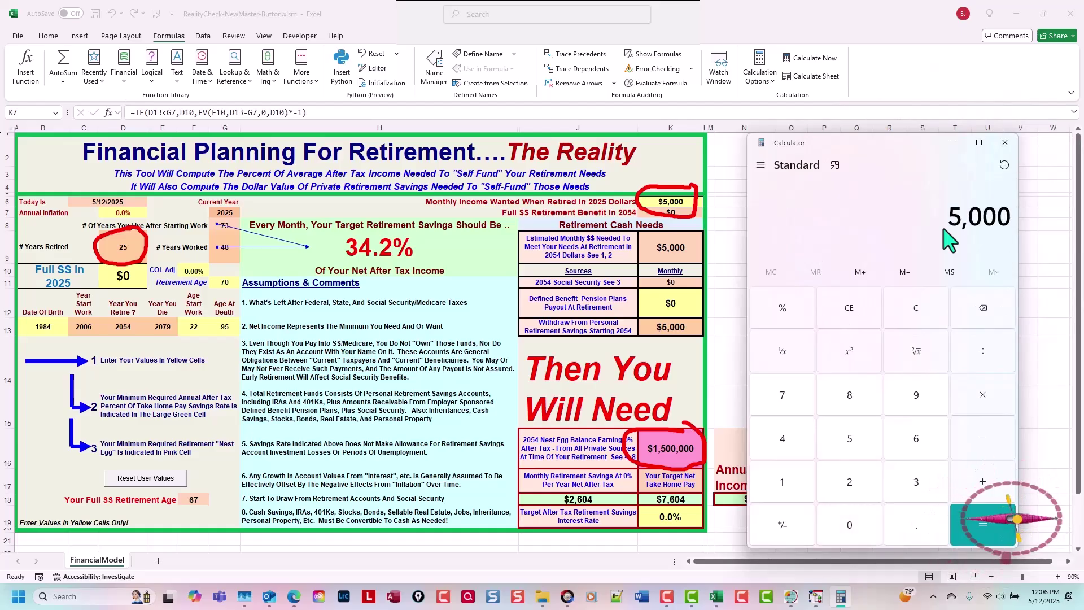
{"action": "type", "text": "*1"}
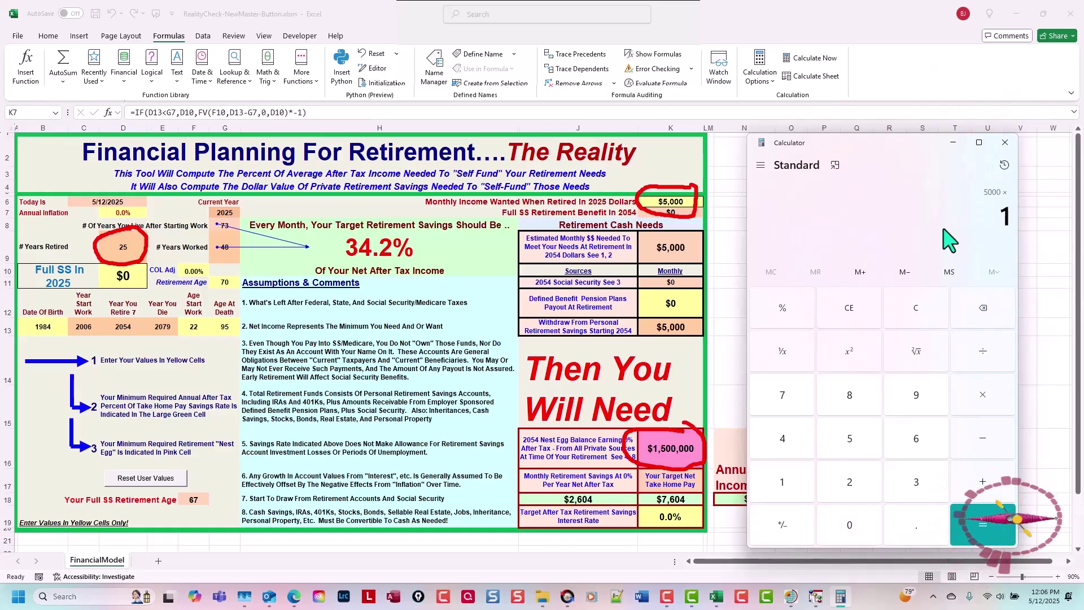
{"action": "type", "text": "2*"}
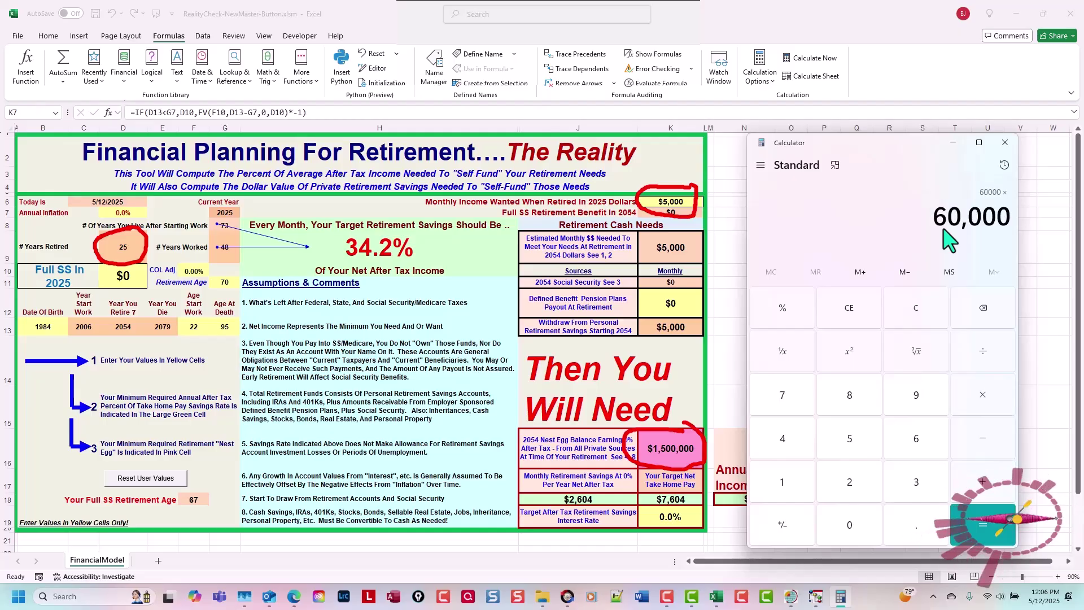
{"action": "type", "text": "25"}
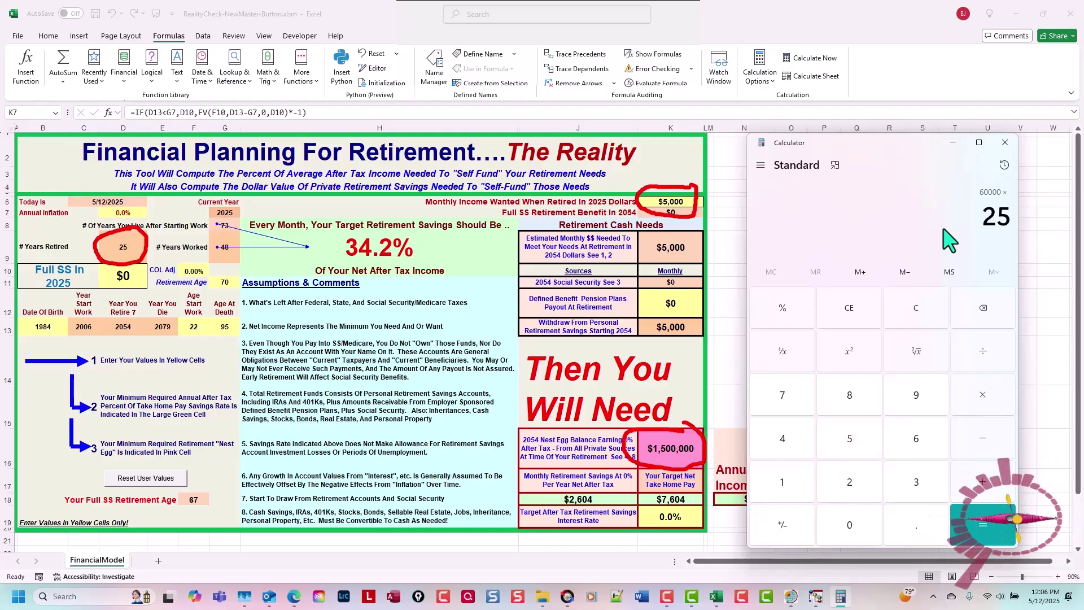
{"action": "key", "text": "Return"}
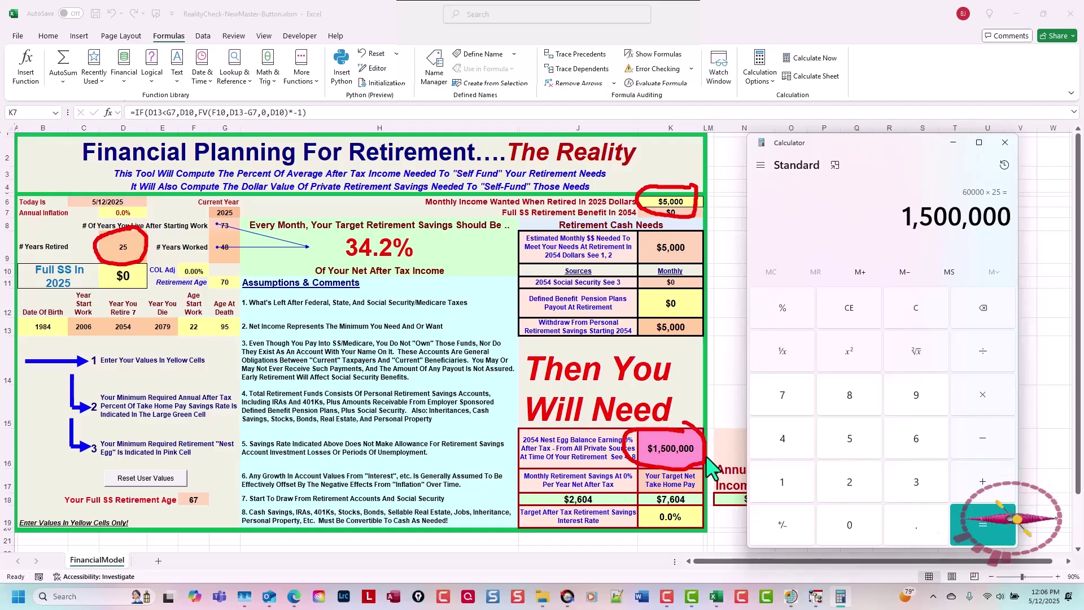
Step: Clear the red marks and circle the nest egg balance, the monthly retirement savings and the number of years worked
{"action": "key", "text": "Escape"}
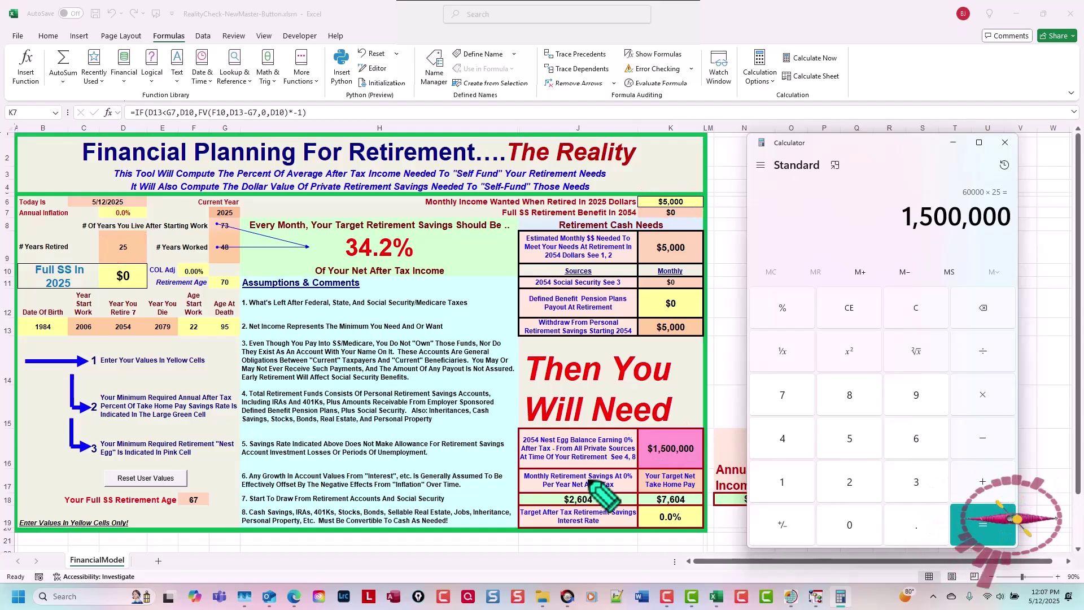
{"action": "mouse_move", "coordinate": [672, 432]}
{"action": "left_mouse_down"}
{"action": "mouse_move", "coordinate": [622, 446]}
{"action": "mouse_move", "coordinate": [677, 467]}
{"action": "mouse_move", "coordinate": [703, 459]}
{"action": "mouse_move", "coordinate": [667, 424]}
{"action": "left_mouse_up"}
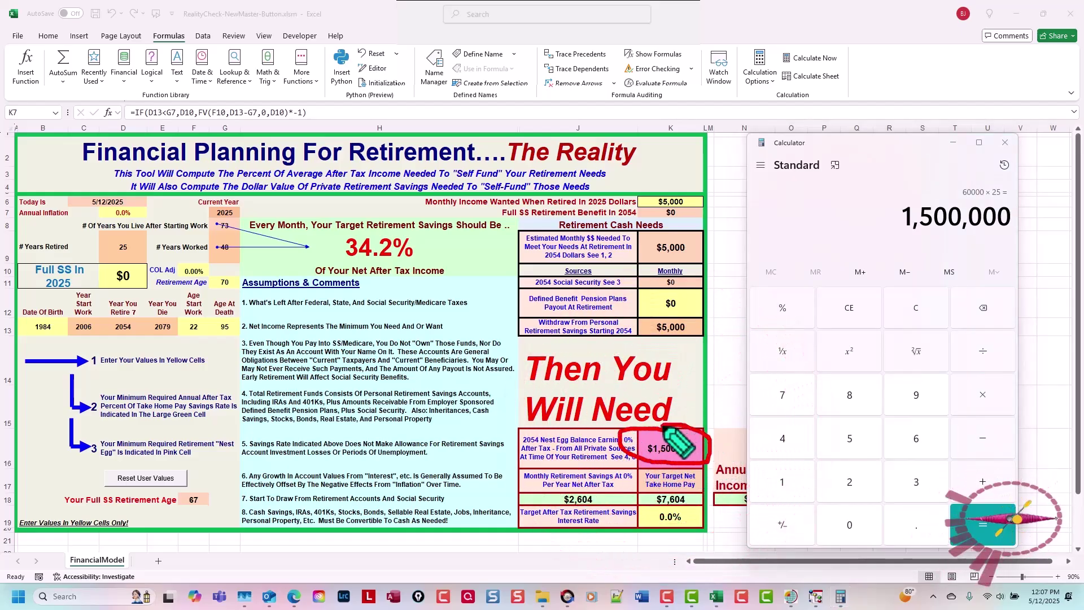
{"action": "left_click", "coordinate": [580, 488]}
{"action": "mouse_move", "coordinate": [581, 487]}
{"action": "left_mouse_down"}
{"action": "mouse_move", "coordinate": [542, 496]}
{"action": "mouse_move", "coordinate": [565, 514]}
{"action": "mouse_move", "coordinate": [624, 503]}
{"action": "mouse_move", "coordinate": [582, 486]}
{"action": "left_mouse_up"}
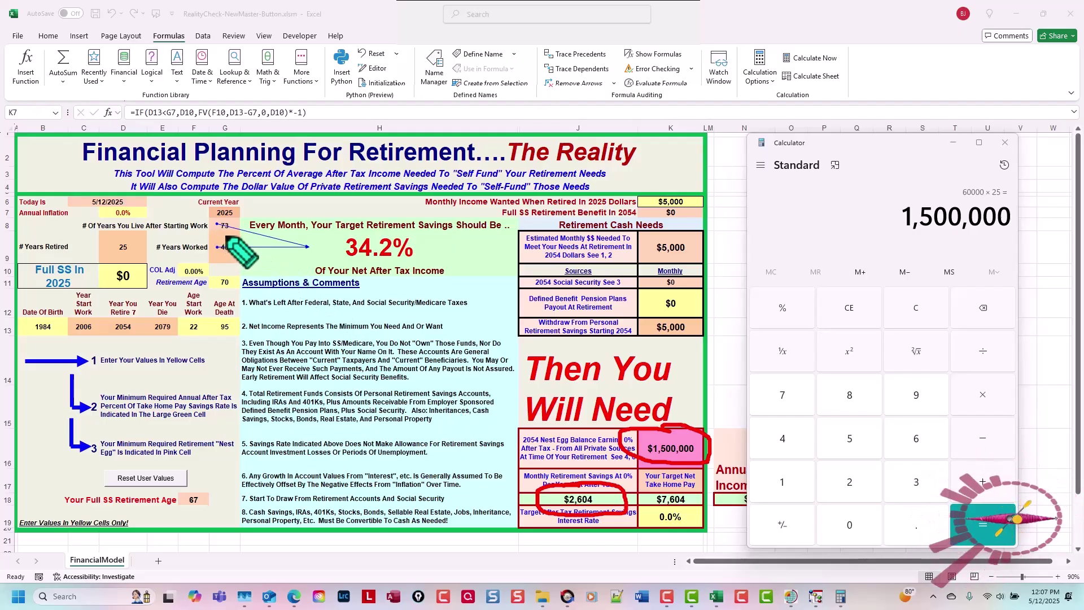
{"action": "mouse_move", "coordinate": [213, 238]}
{"action": "left_mouse_down"}
{"action": "mouse_move", "coordinate": [148, 248]}
{"action": "mouse_move", "coordinate": [204, 270]}
{"action": "mouse_move", "coordinate": [245, 252]}
{"action": "mouse_move", "coordinate": [228, 236]}
{"action": "left_mouse_up"}
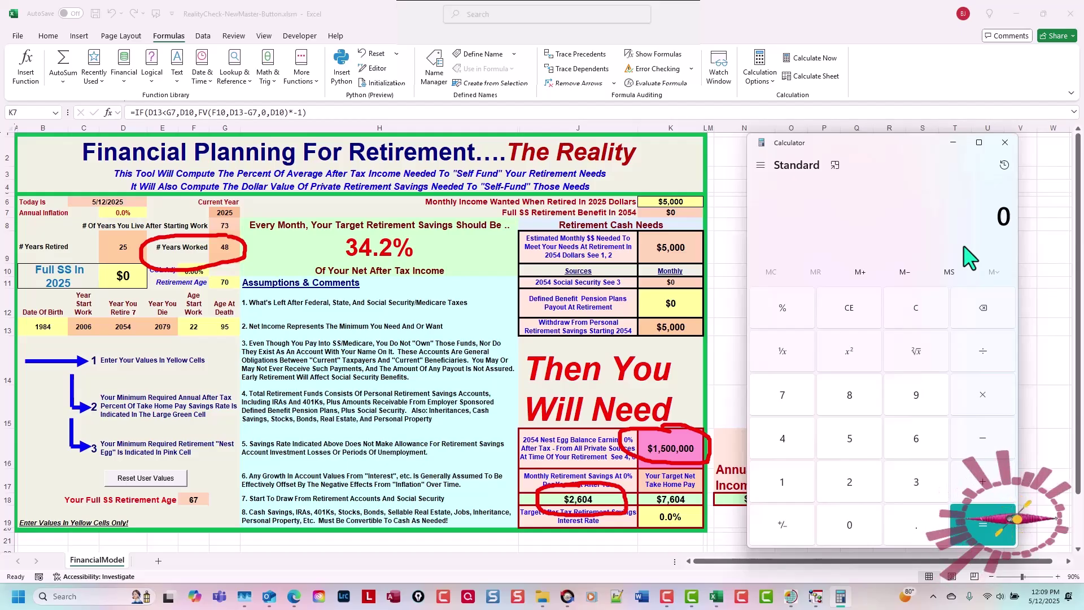
Step: Calculate the total saved over the working years in Calculator as 2604 × 12 × 48
{"action": "left_click", "coordinate": [990, 217]}
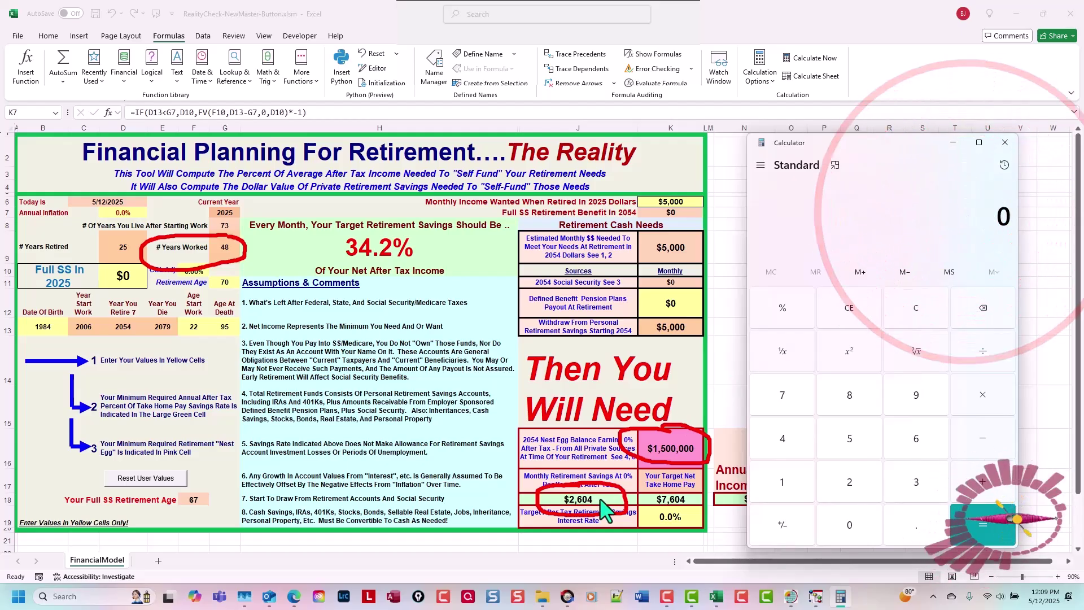
{"action": "type", "text": "26"}
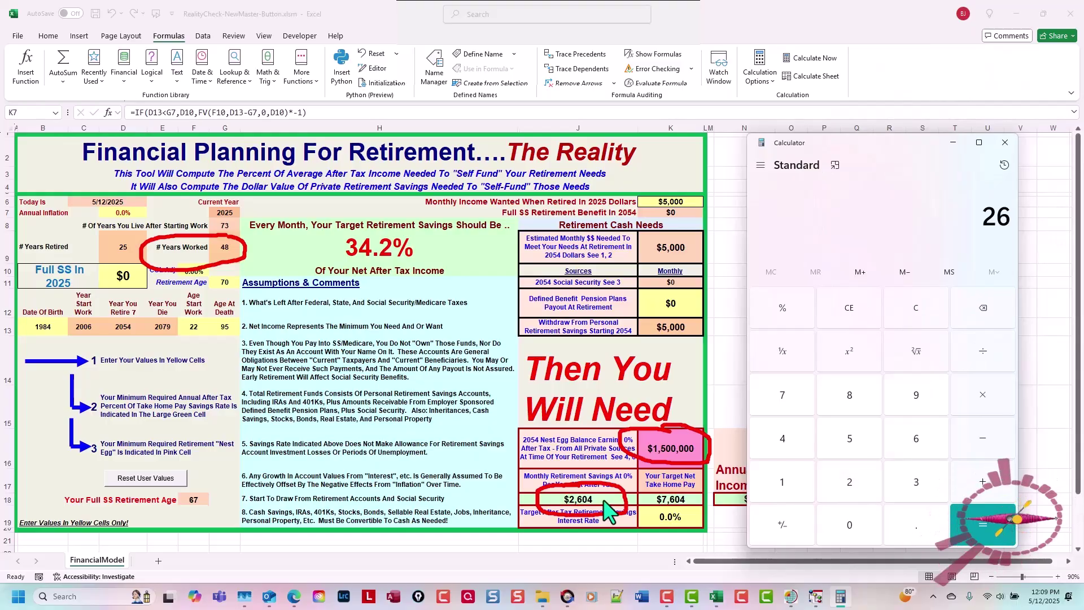
{"action": "type", "text": "04"}
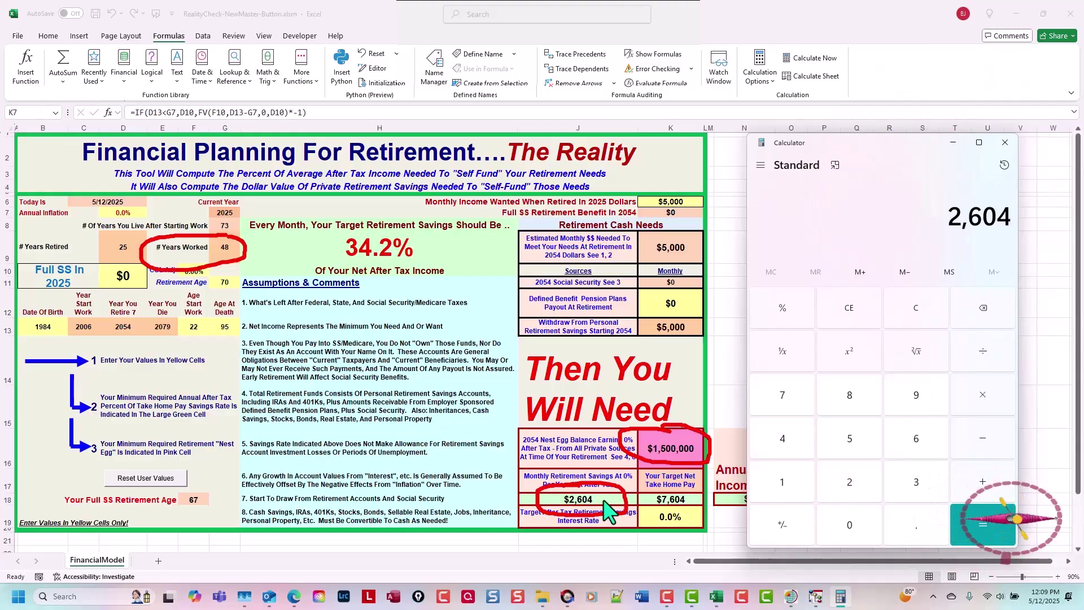
{"action": "type", "text": " × 12"}
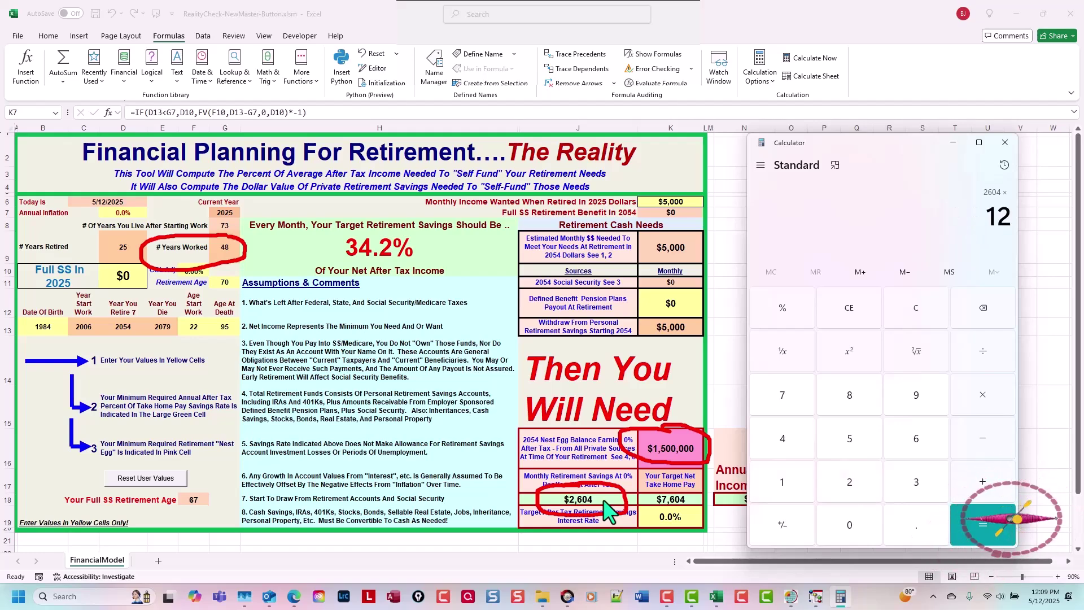
{"action": "key", "text": "asterisk"}
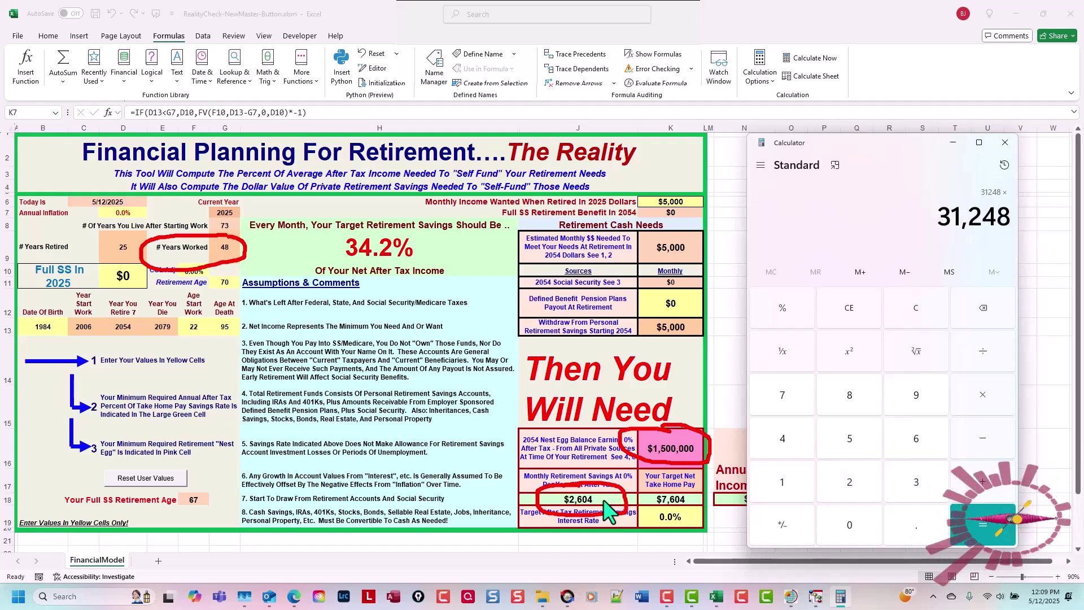
{"action": "type", "text": "48"}
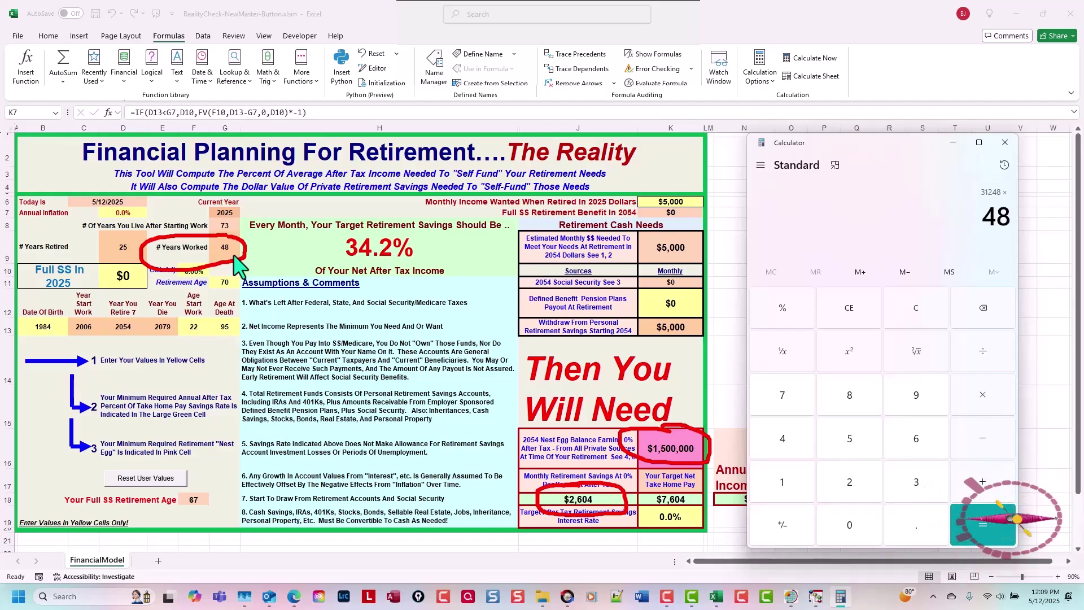
{"action": "key", "text": "Return"}
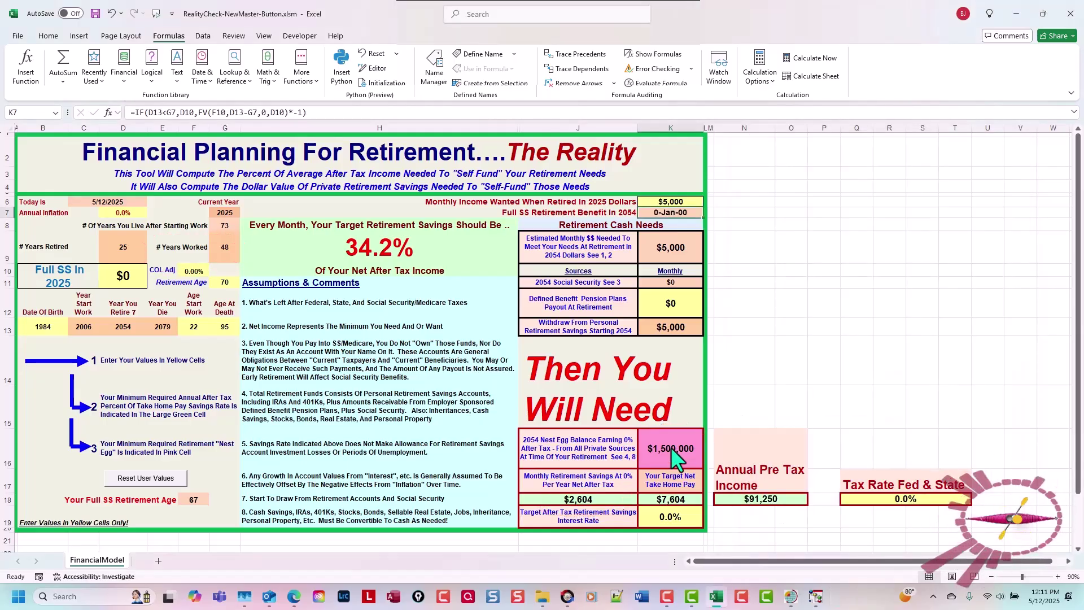
Step: Circle the monthly retirement savings, the target savings percentage and the target net take home pay in red on the worksheet
{"action": "left_click", "coordinate": [566, 481]}
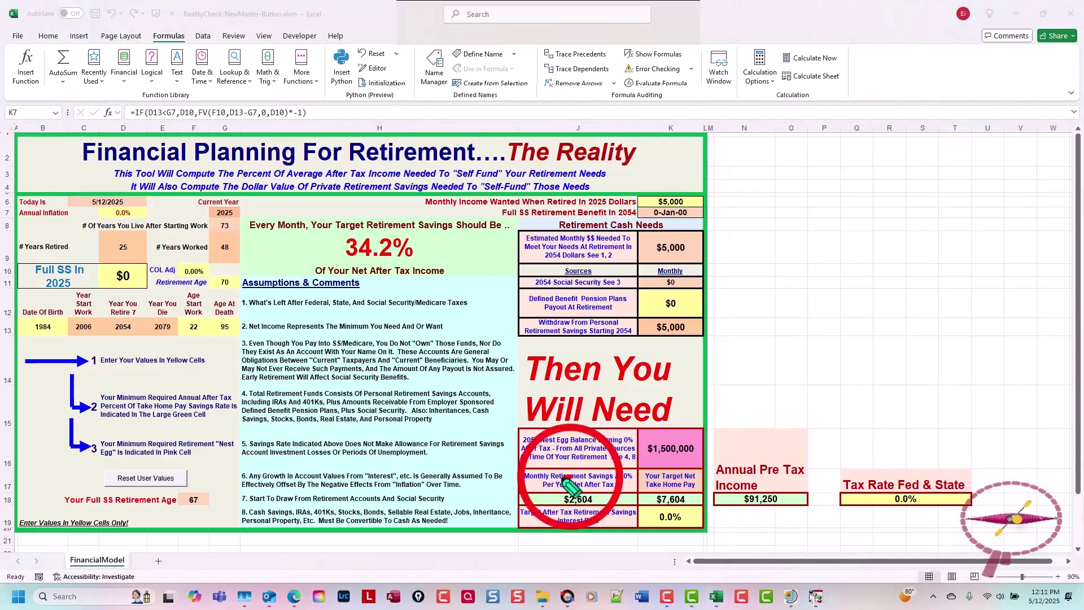
{"action": "mouse_move", "coordinate": [563, 478]}
{"action": "left_mouse_down"}
{"action": "mouse_move", "coordinate": [542, 498]}
{"action": "mouse_move", "coordinate": [580, 511]}
{"action": "mouse_move", "coordinate": [617, 498]}
{"action": "mouse_move", "coordinate": [584, 476]}
{"action": "left_mouse_up"}
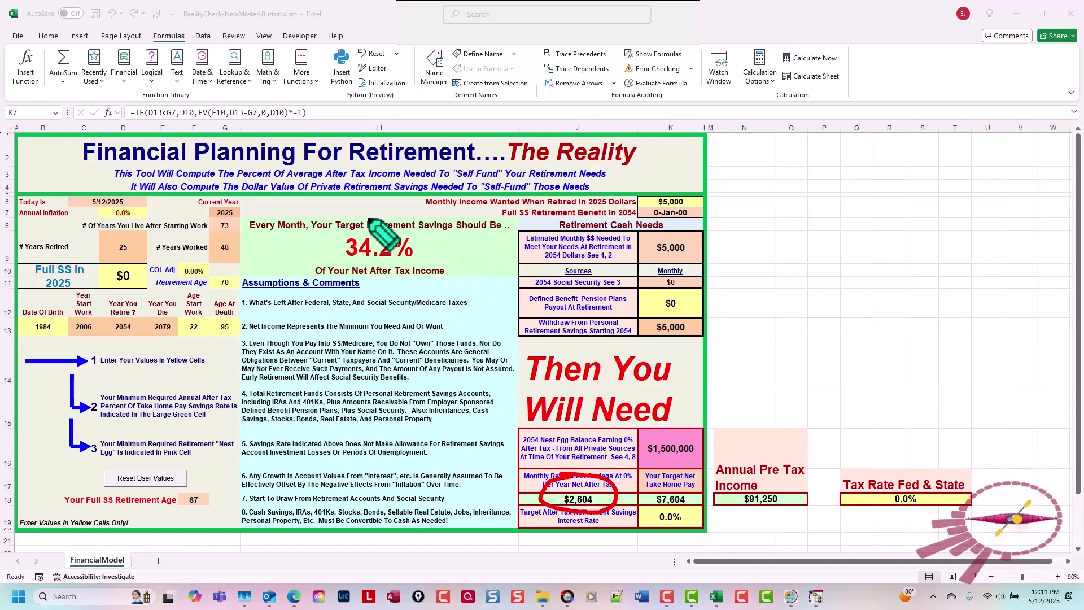
{"action": "mouse_move", "coordinate": [370, 219]}
{"action": "left_mouse_down"}
{"action": "mouse_move", "coordinate": [322, 243]}
{"action": "mouse_move", "coordinate": [367, 270]}
{"action": "mouse_move", "coordinate": [442, 242]}
{"action": "mouse_move", "coordinate": [381, 214]}
{"action": "mouse_move", "coordinate": [361, 217]}
{"action": "left_mouse_up"}
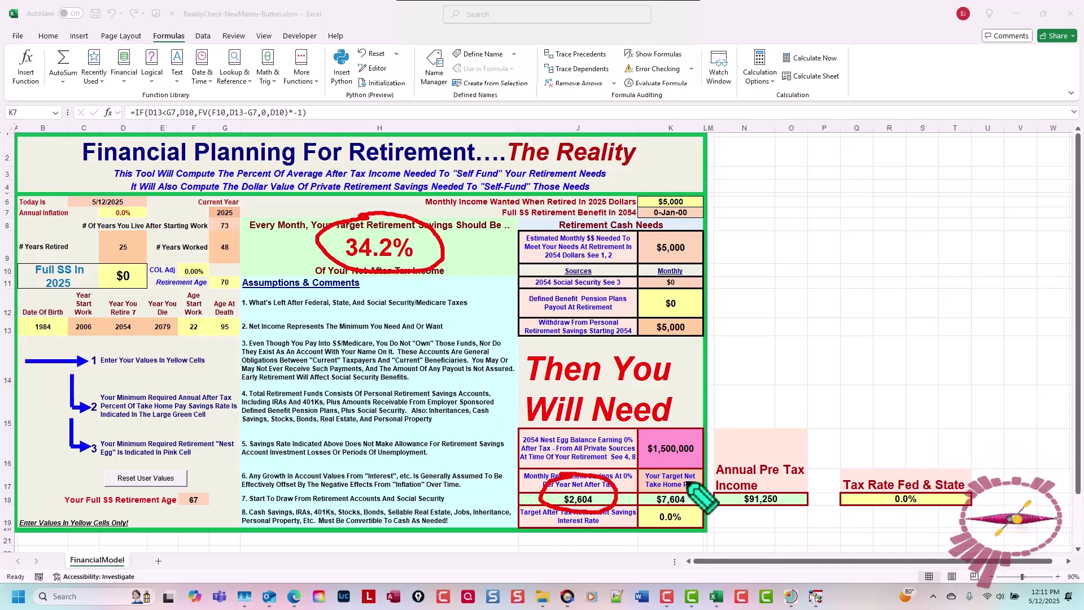
{"action": "mouse_move", "coordinate": [689, 484]}
{"action": "left_mouse_down"}
{"action": "mouse_move", "coordinate": [644, 496]}
{"action": "mouse_move", "coordinate": [655, 514]}
{"action": "mouse_move", "coordinate": [699, 505]}
{"action": "mouse_move", "coordinate": [702, 484]}
{"action": "left_mouse_up"}
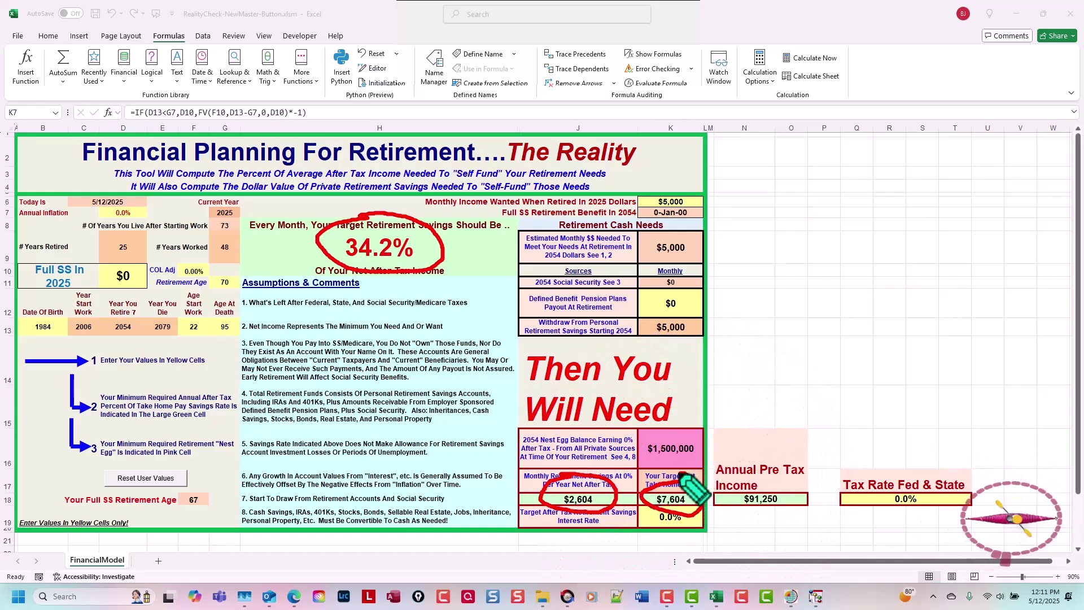
Step: Open Calculator and work out the take home pay by dividing 2604 by 0.342
{"action": "key", "text": "XF86Calculator"}
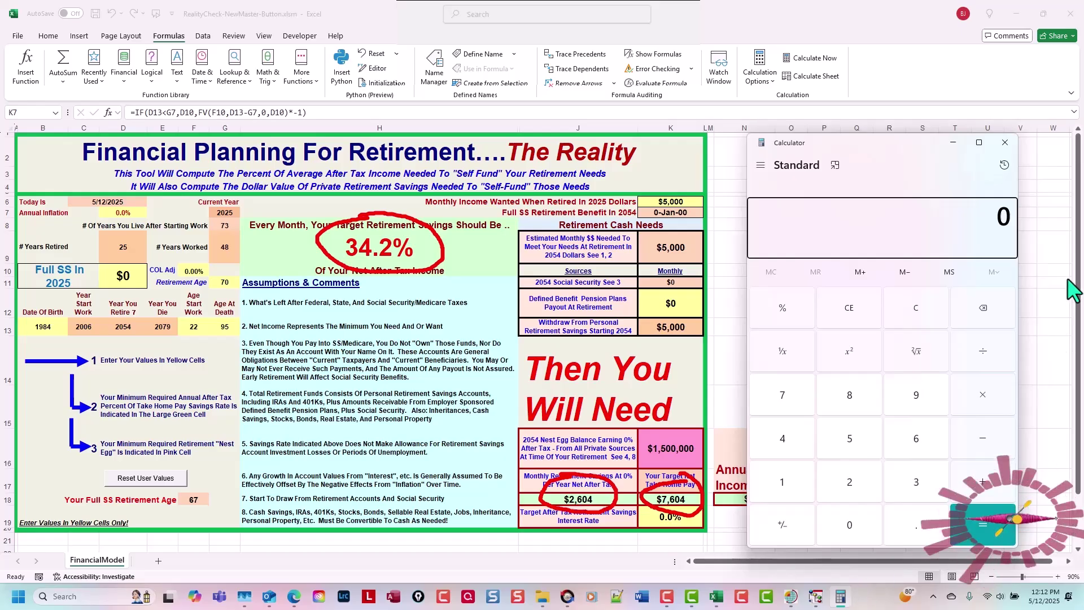
{"action": "left_click", "coordinate": [951, 217]}
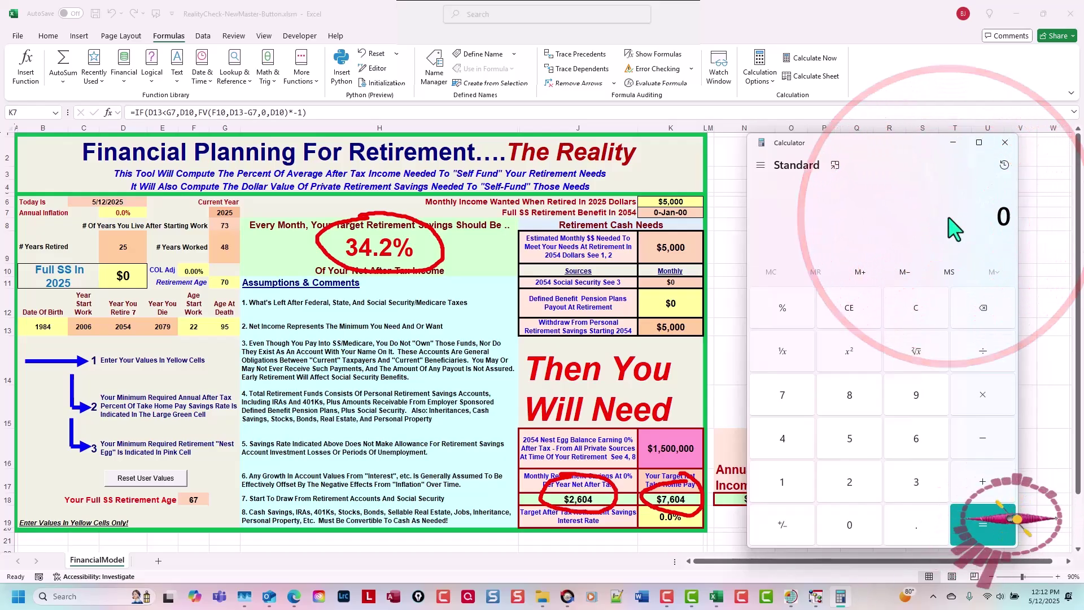
{"action": "type", "text": "2,604"}
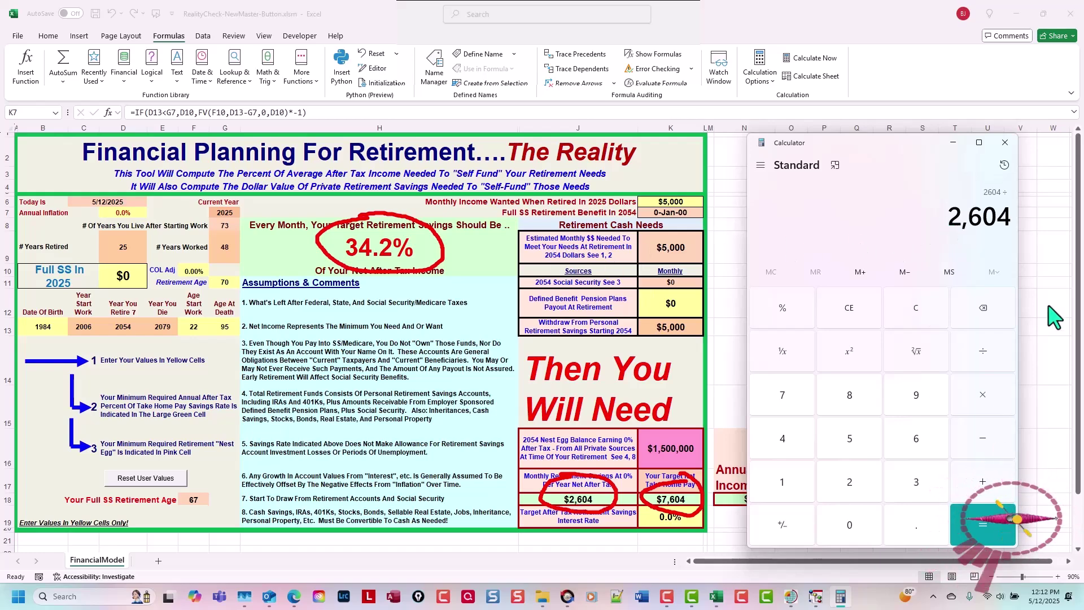
{"action": "type", "text": "."}
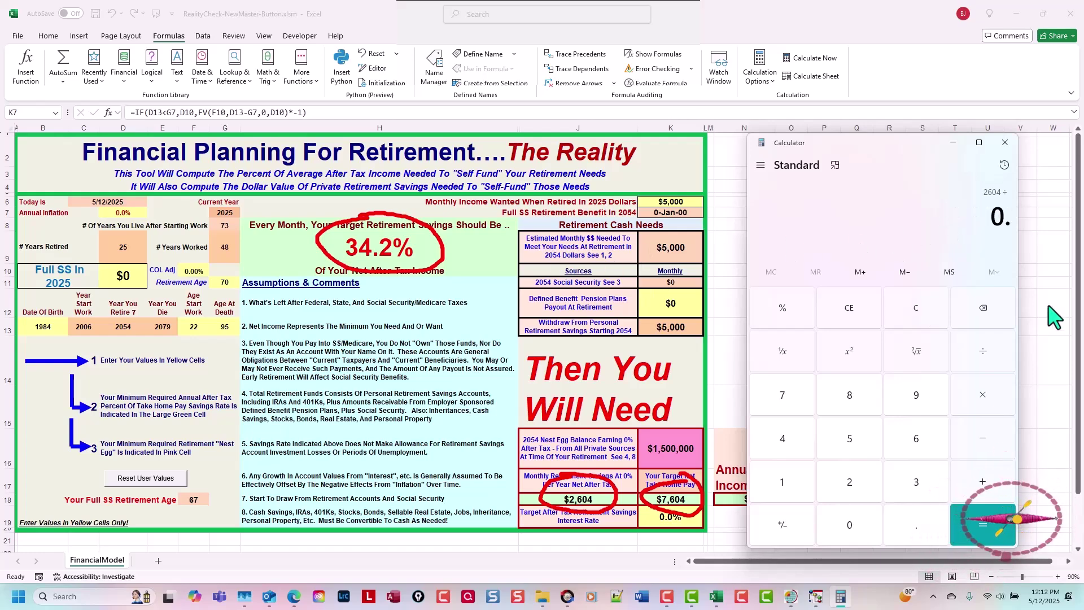
{"action": "type", "text": "342"}
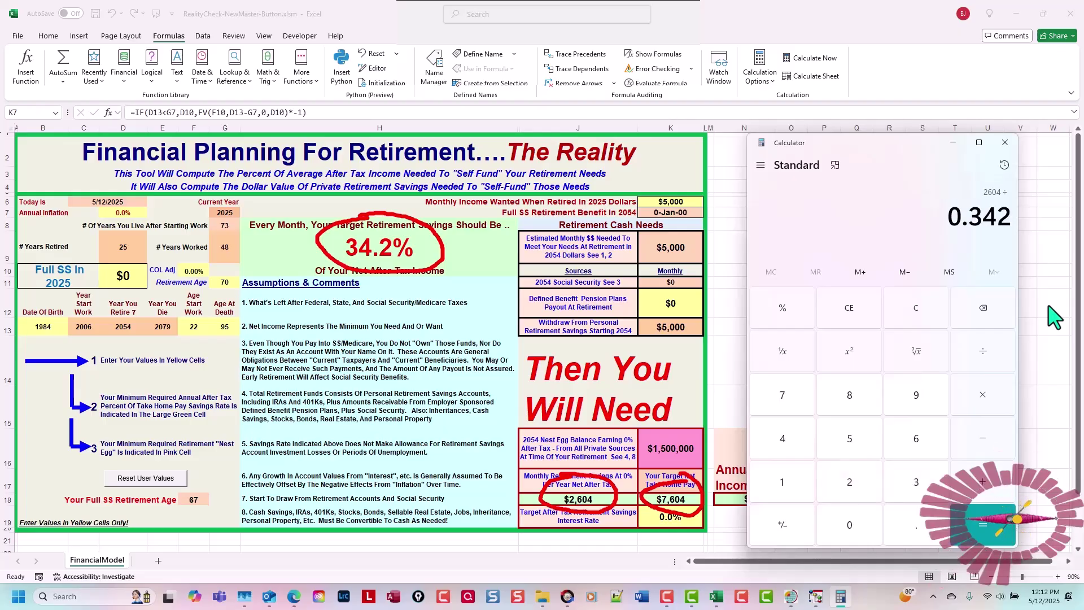
{"action": "key", "text": "Return"}
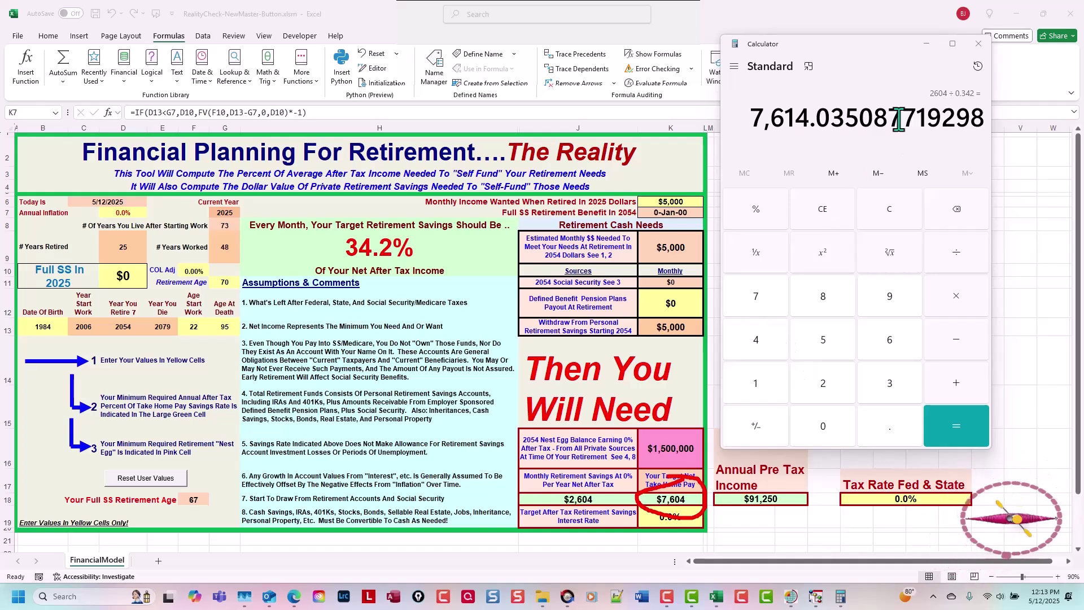
Step: Clear the calculator and compute the annual take home pay as 7604 × 12
{"action": "key", "text": "Escape"}
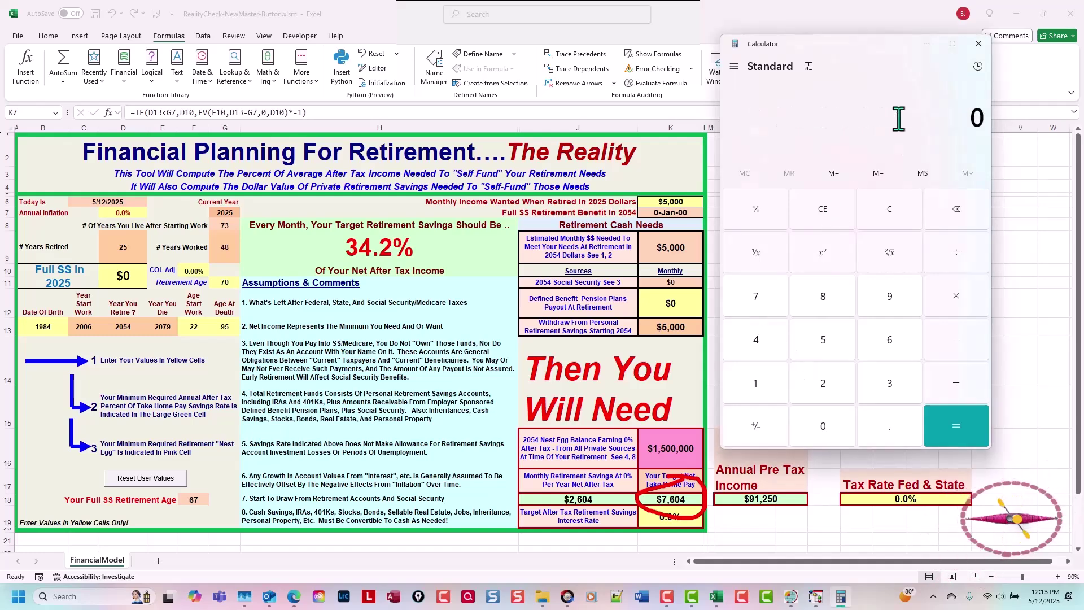
{"action": "type", "text": "7604 × "}
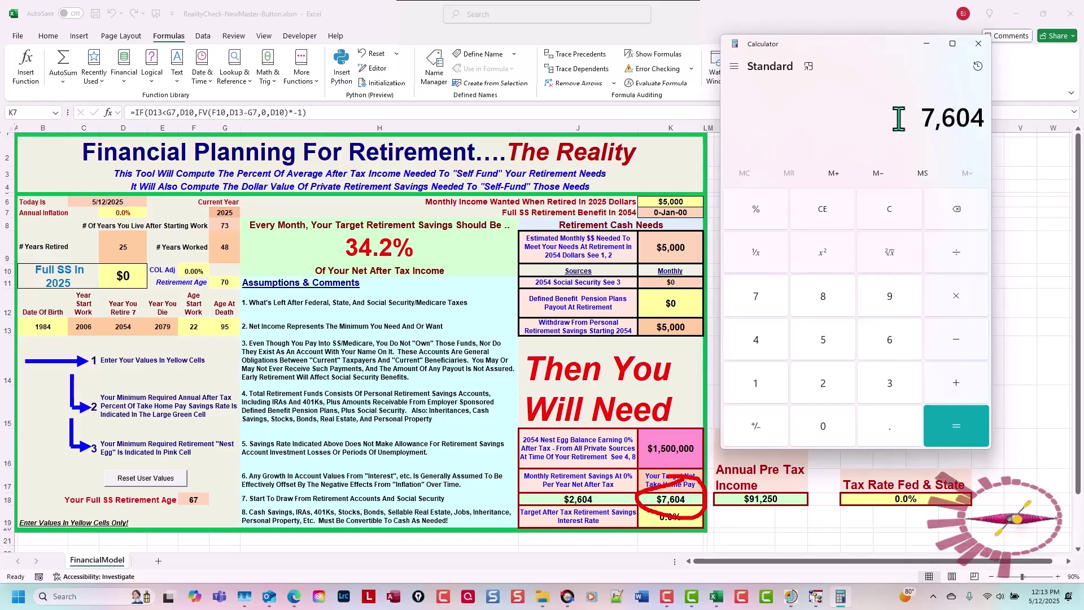
{"action": "type", "text": "12"}
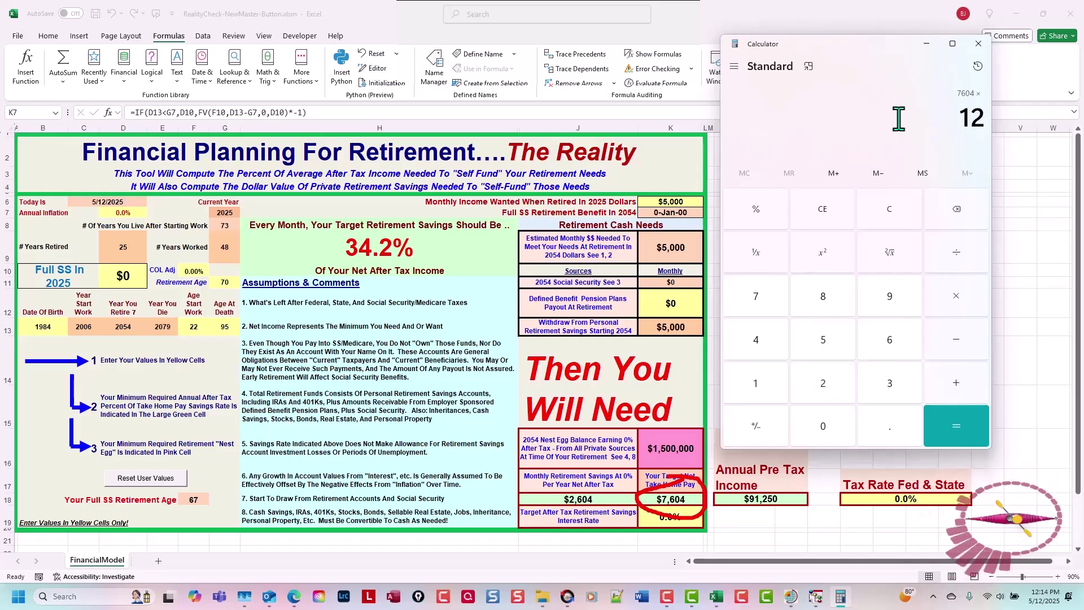
{"action": "key", "text": "Return"}
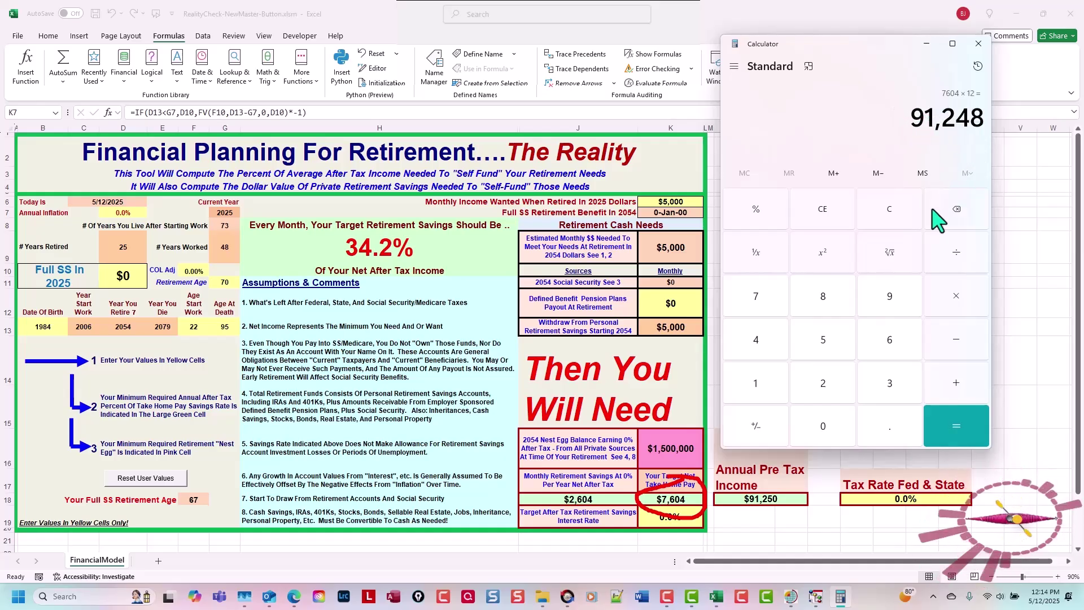
Step: Return to the Excel worksheet and select the Tax Rate Fed & State value in cell Q18
{"action": "left_click", "coordinate": [789, 512]}
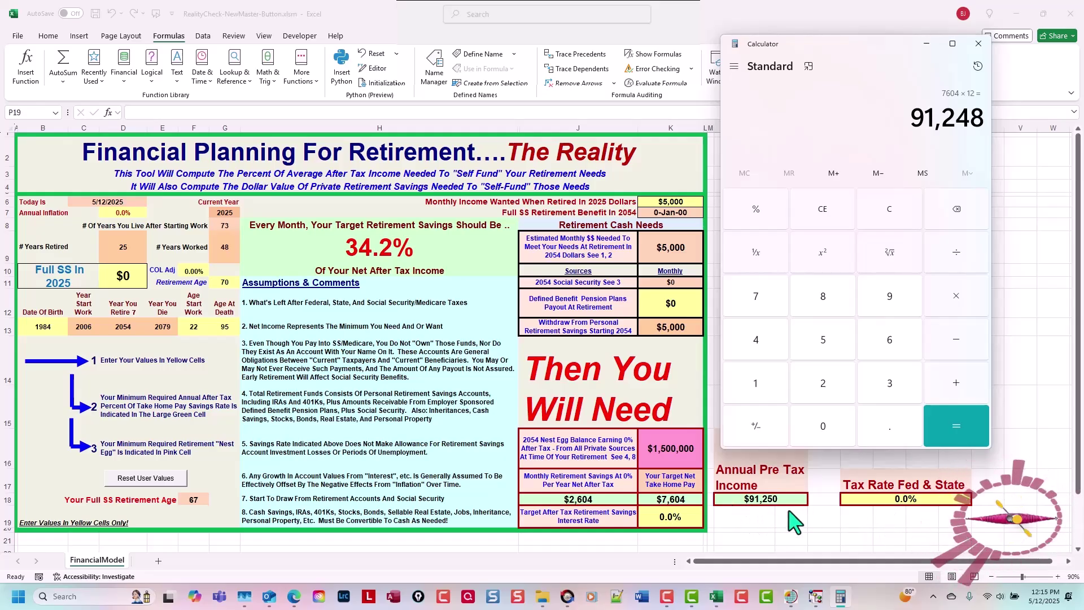
{"action": "left_click", "coordinate": [895, 499]}
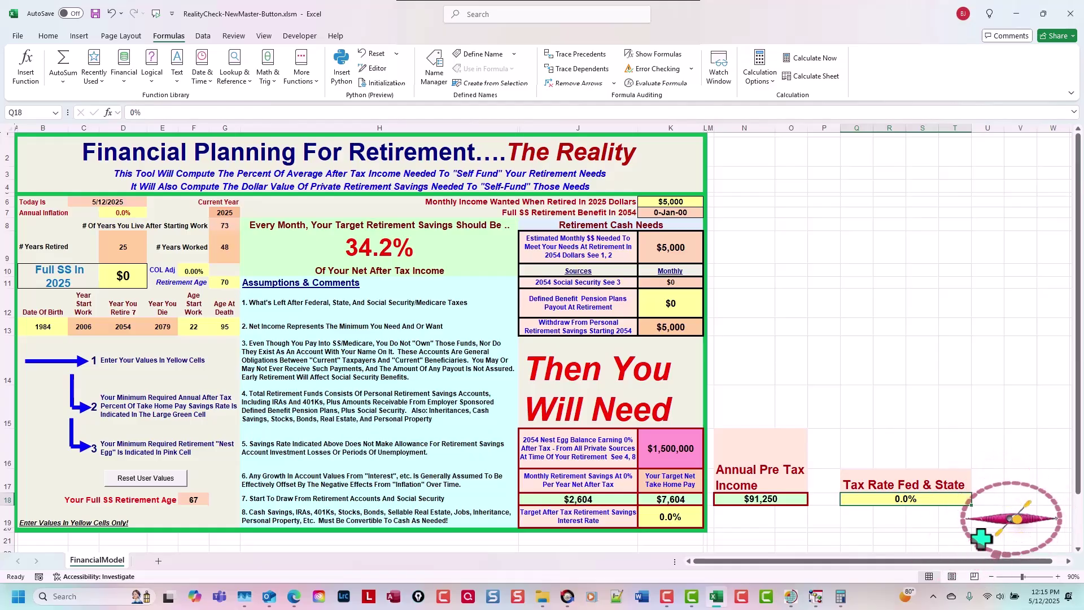
Step: Set the Tax Rate Fed & State value in cell Q18 to 30%
{"action": "type", "text": "30"}
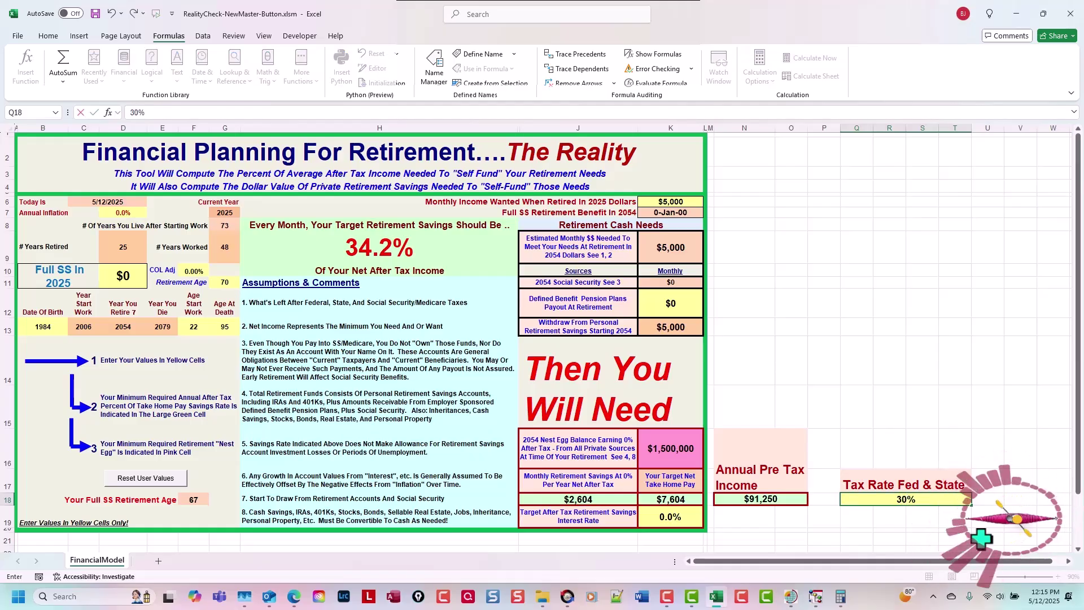
{"action": "key", "text": "Return"}
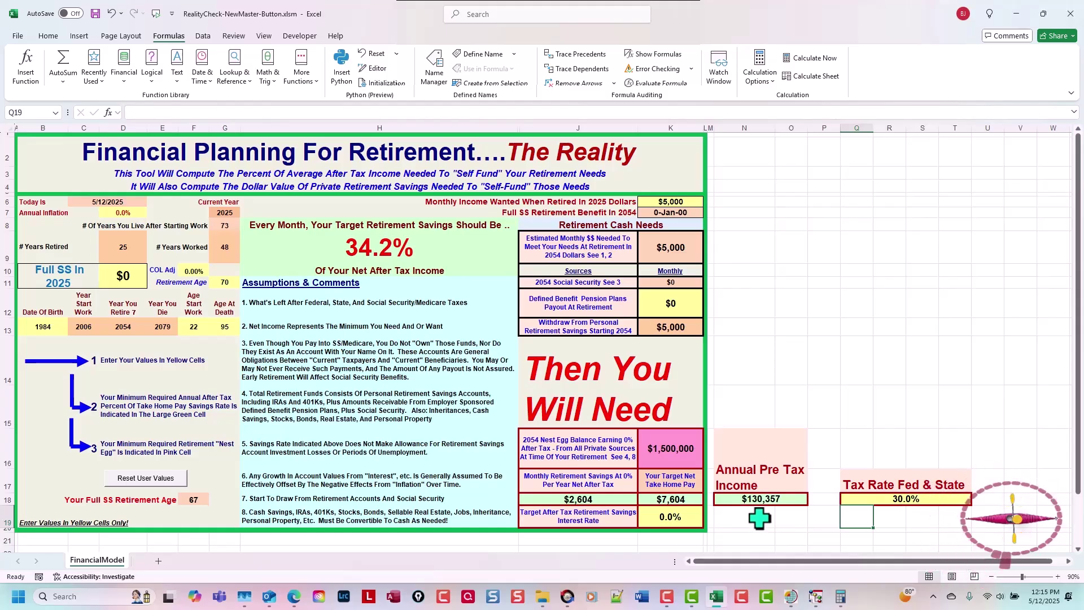
Step: Switch to Calculator and compute the annual pre-tax income as 7604 × 12, divided by 0.7
{"action": "key", "text": "alt+Tab"}
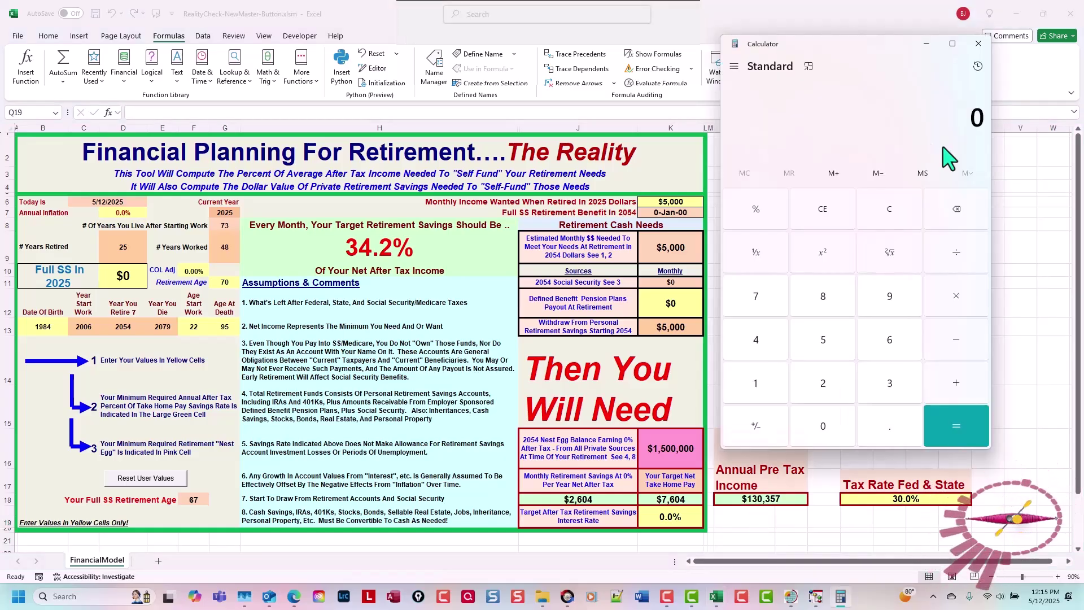
{"action": "left_click", "coordinate": [919, 126]}
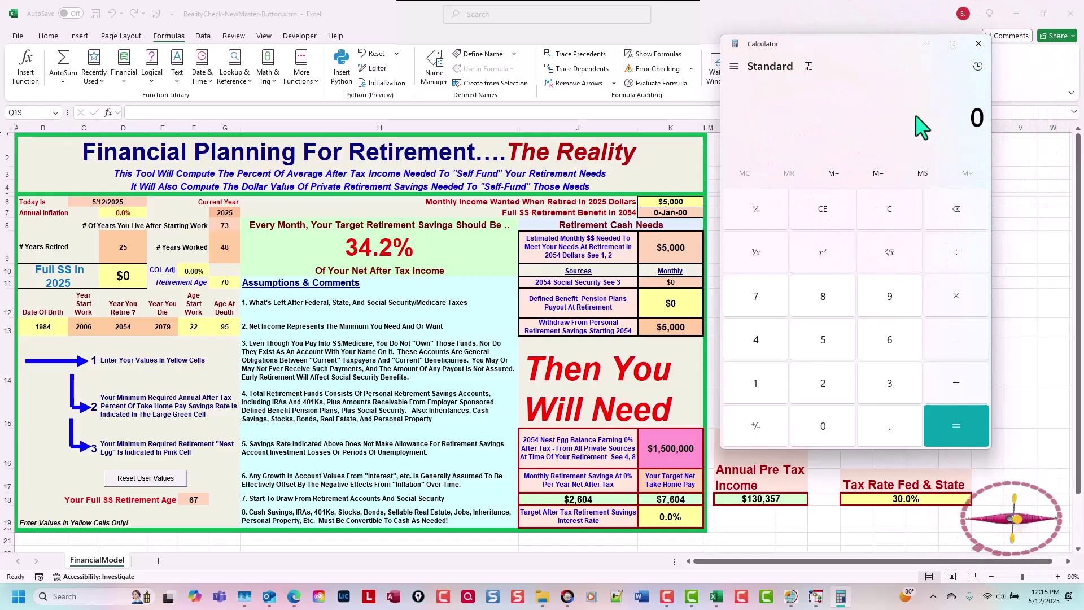
{"action": "type", "text": "7,604"}
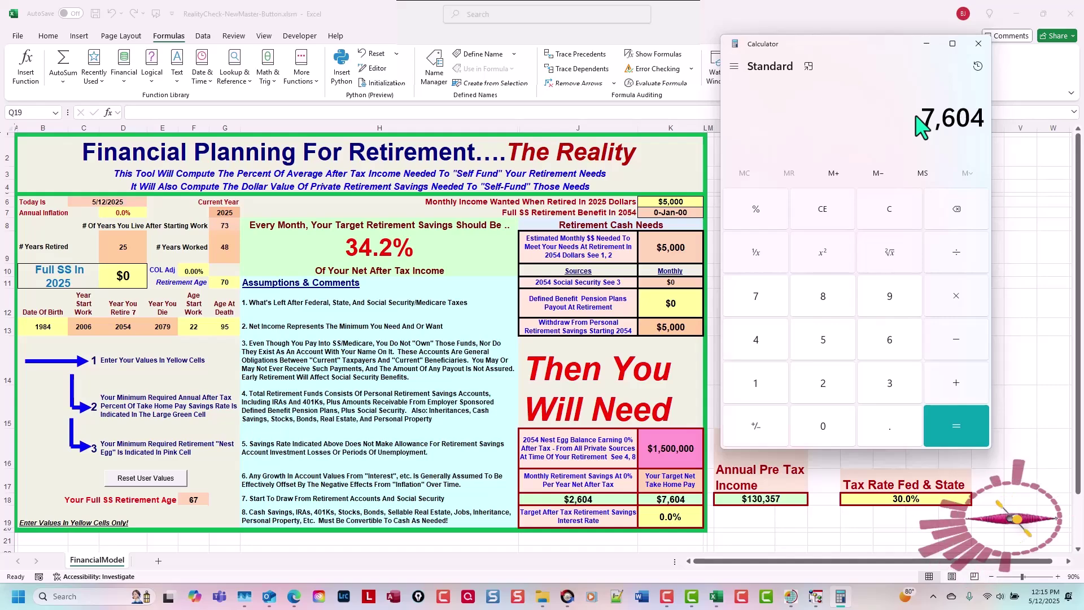
{"action": "type", "text": "*12"}
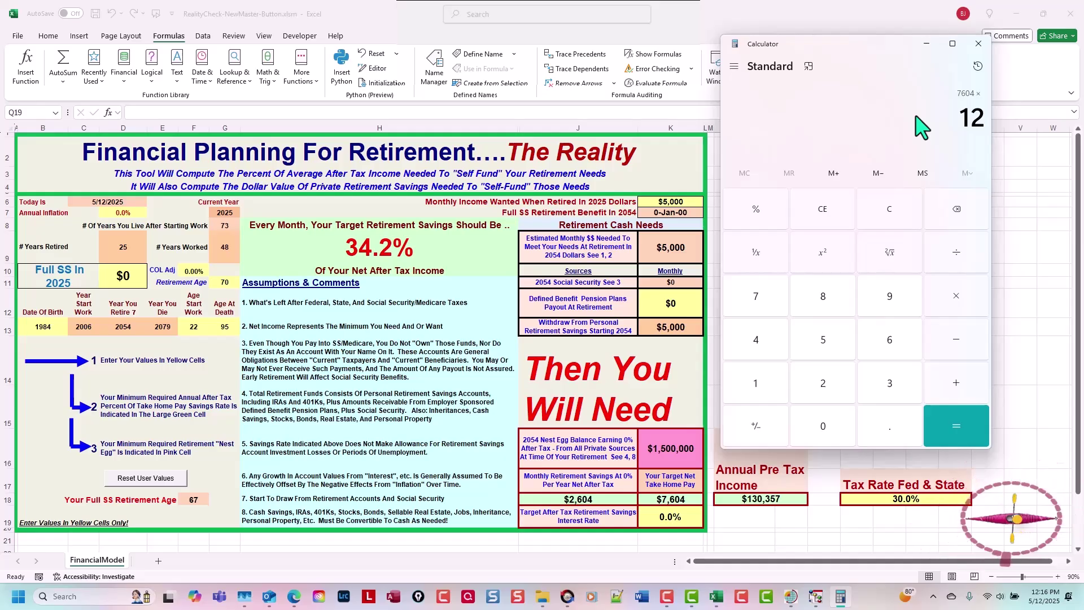
{"action": "key", "text": "Return"}
{"action": "type", "text": "/0.7"}
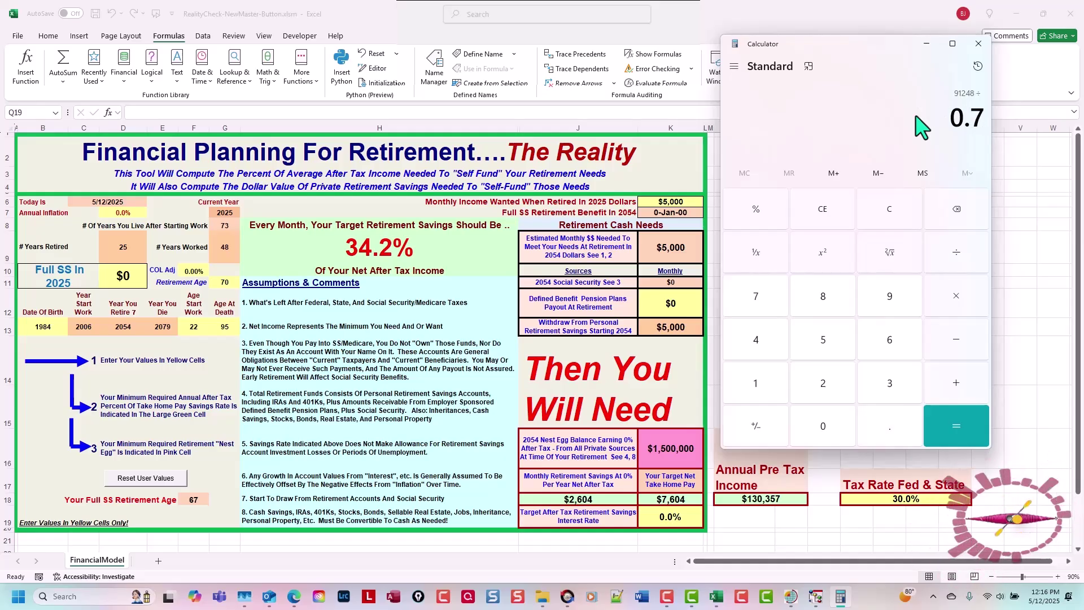
{"action": "key", "text": "Return"}
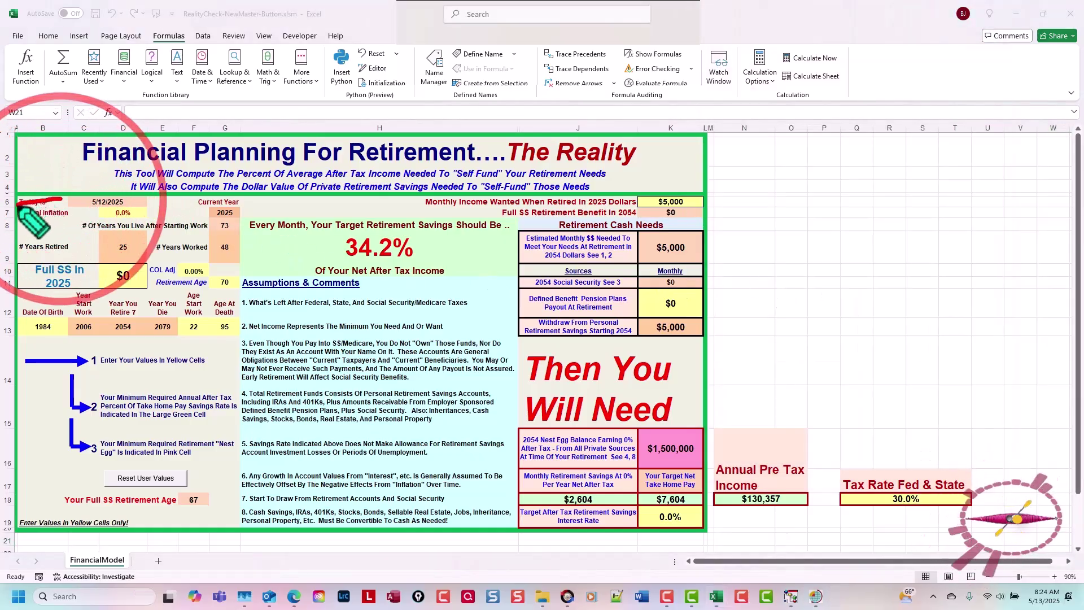
Step: Circle the annual inflation and the target after-tax retirement savings interest rate in red on the worksheet, and clear the marks
{"action": "mouse_move", "coordinate": [63, 200]}
{"action": "left_mouse_down"}
{"action": "mouse_move", "coordinate": [68, 228]}
{"action": "mouse_move", "coordinate": [129, 230]}
{"action": "mouse_move", "coordinate": [162, 210]}
{"action": "mouse_move", "coordinate": [48, 194]}
{"action": "left_mouse_up"}
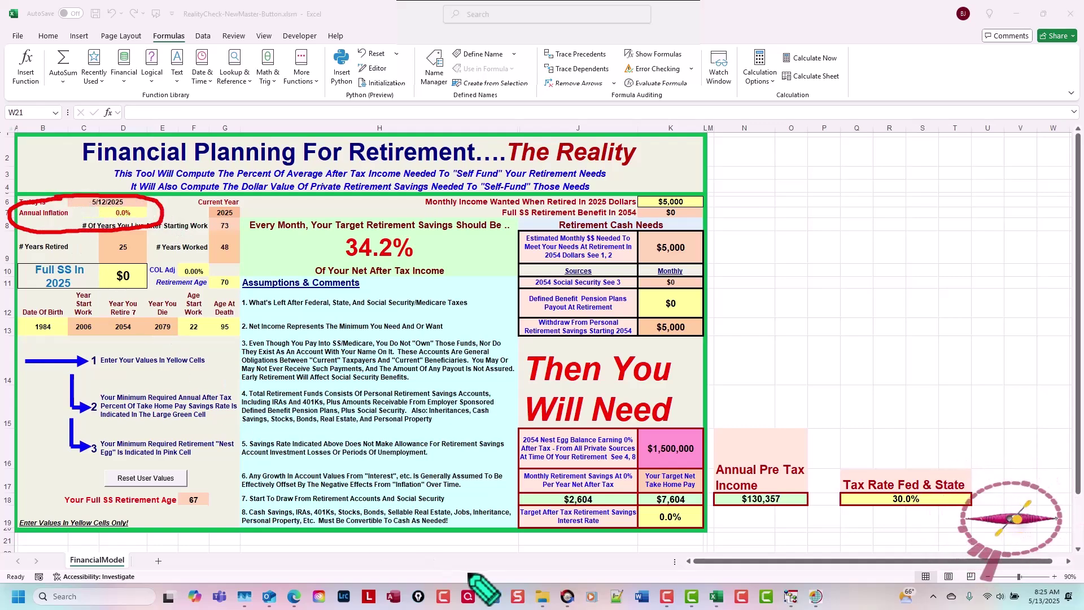
{"action": "mouse_move", "coordinate": [564, 500]}
{"action": "left_mouse_down"}
{"action": "mouse_move", "coordinate": [500, 512]}
{"action": "mouse_move", "coordinate": [543, 532]}
{"action": "mouse_move", "coordinate": [721, 528]}
{"action": "mouse_move", "coordinate": [723, 503]}
{"action": "mouse_move", "coordinate": [626, 502]}
{"action": "left_mouse_up"}
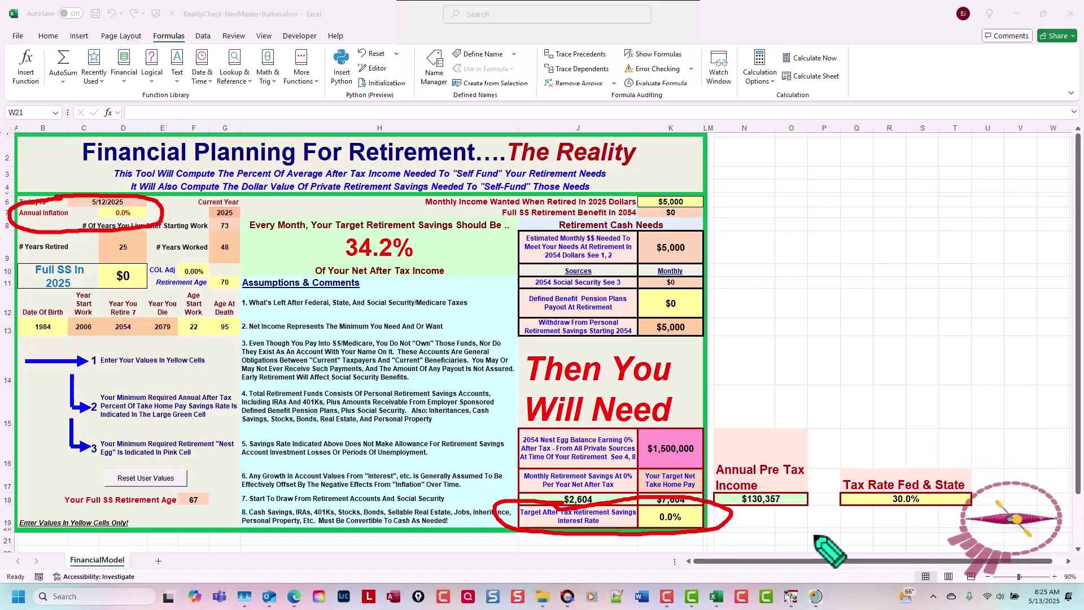
{"action": "key", "text": "Escape"}
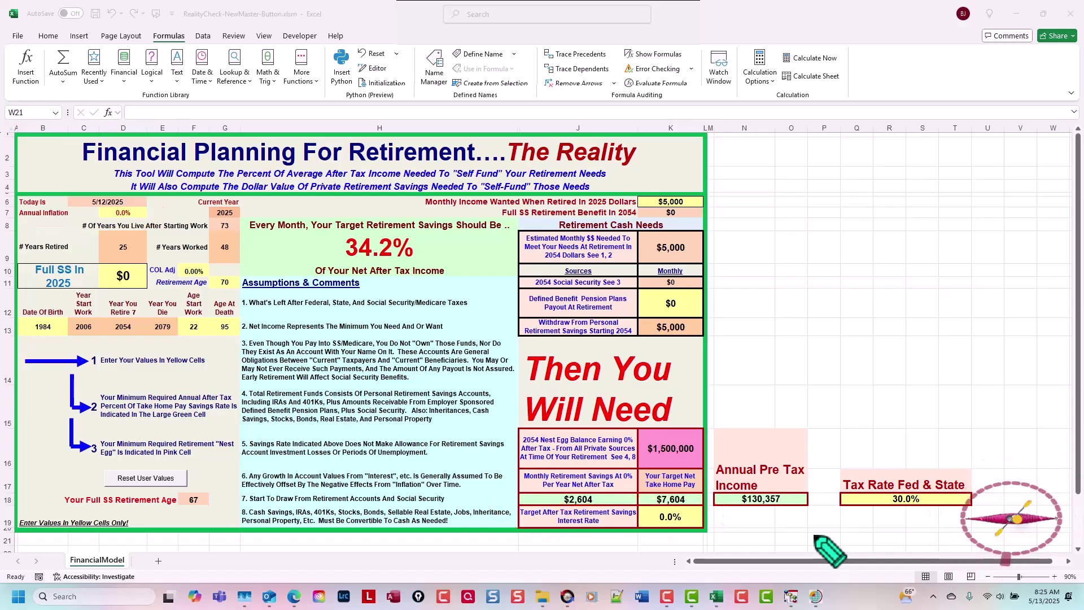
Step: Set the Annual Inflation value in cell D7 to 3%
{"action": "left_click", "coordinate": [122, 213]}
{"action": "left_click", "coordinate": [122, 212]}
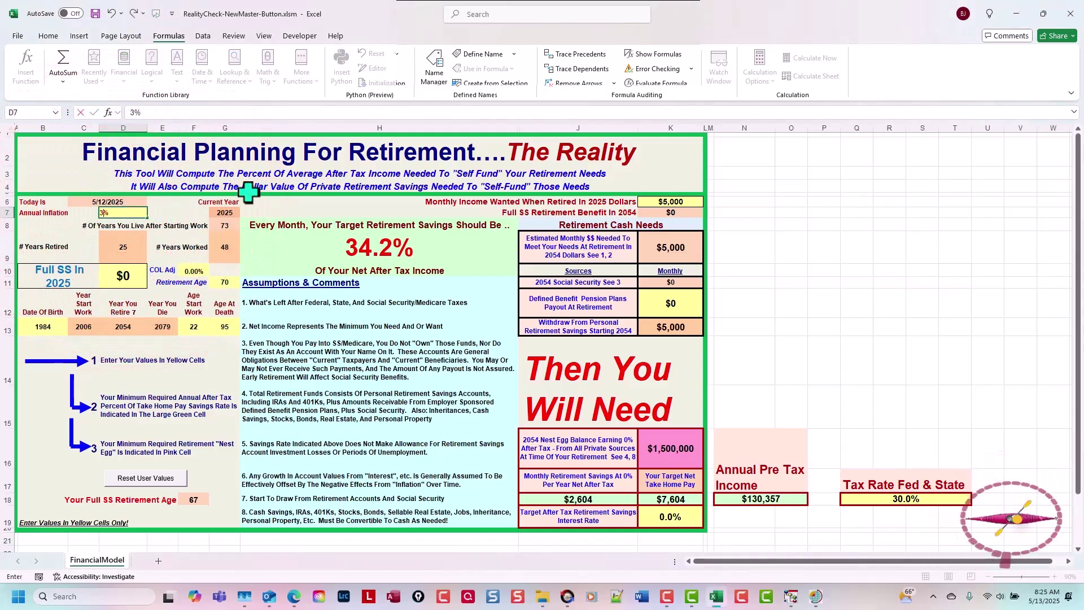
{"action": "type", "text": "3"}
{"action": "key", "text": "Return"}
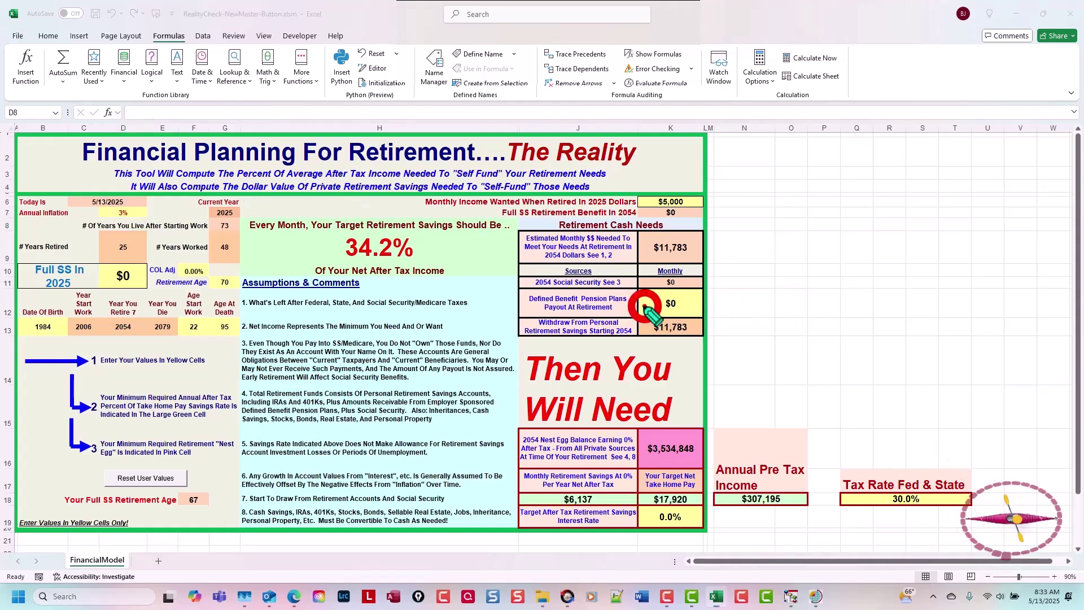
Step: Circle the withdrawal from personal retirement savings, the annual inflation rate and the 2054 nest egg balance in red
{"action": "mouse_move", "coordinate": [647, 305]}
{"action": "left_mouse_down"}
{"action": "mouse_move", "coordinate": [520, 318]}
{"action": "mouse_move", "coordinate": [541, 349]}
{"action": "mouse_move", "coordinate": [772, 329]}
{"action": "mouse_move", "coordinate": [687, 306]}
{"action": "mouse_move", "coordinate": [623, 308]}
{"action": "left_mouse_up"}
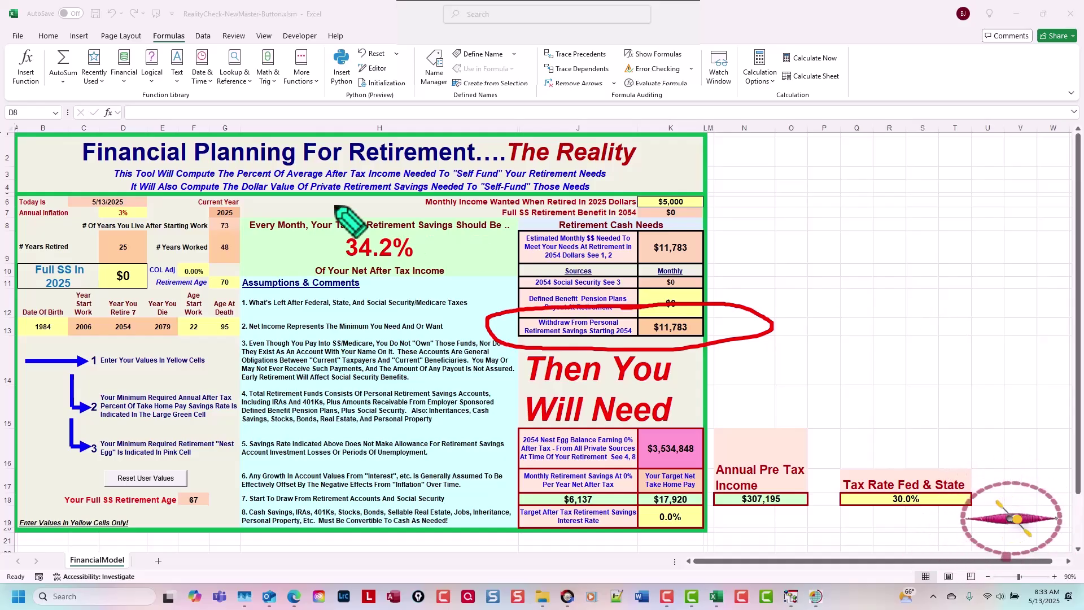
{"action": "mouse_move", "coordinate": [136, 190]}
{"action": "left_mouse_down"}
{"action": "mouse_move", "coordinate": [84, 208]}
{"action": "mouse_move", "coordinate": [120, 232]}
{"action": "mouse_move", "coordinate": [160, 208]}
{"action": "mouse_move", "coordinate": [136, 192]}
{"action": "left_mouse_up"}
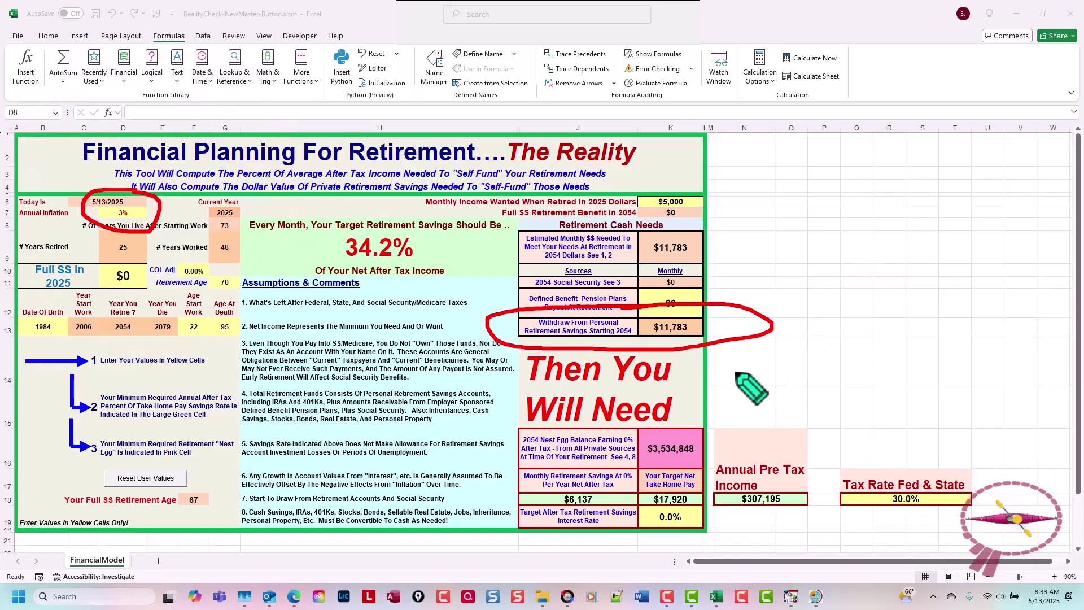
{"action": "mouse_move", "coordinate": [691, 411]}
{"action": "left_mouse_down"}
{"action": "mouse_move", "coordinate": [526, 425]}
{"action": "mouse_move", "coordinate": [559, 478]}
{"action": "mouse_move", "coordinate": [735, 477]}
{"action": "mouse_move", "coordinate": [726, 429]}
{"action": "mouse_move", "coordinate": [684, 413]}
{"action": "left_mouse_up"}
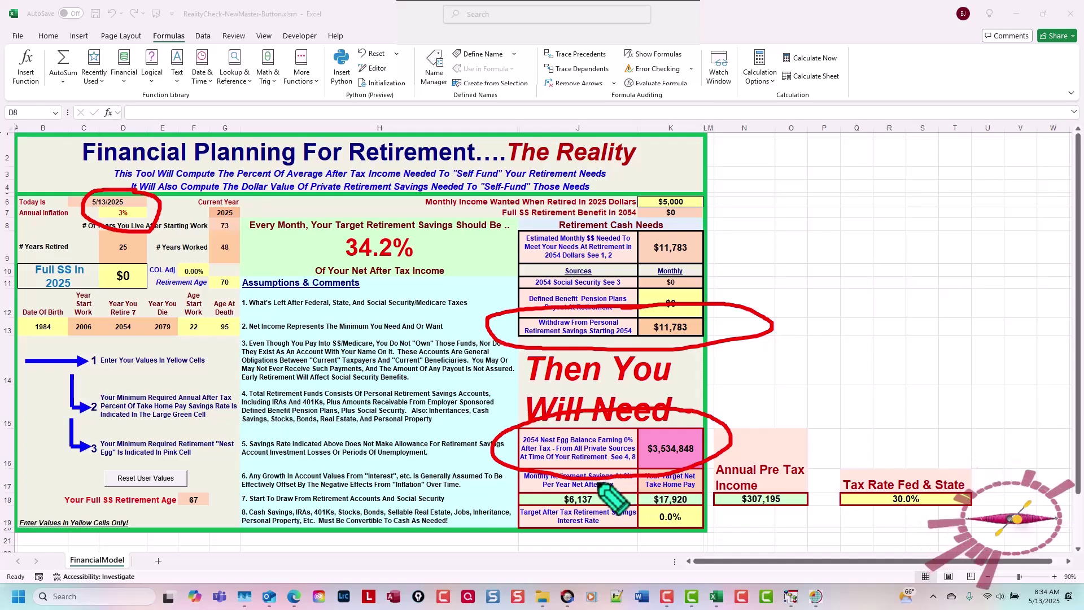
Step: Circle the monthly retirement savings, target net take home pay, tax rate and annual pre-tax income in red, and erase all marks
{"action": "mouse_move", "coordinate": [598, 488]}
{"action": "left_mouse_down"}
{"action": "mouse_move", "coordinate": [557, 503]}
{"action": "mouse_move", "coordinate": [593, 487]}
{"action": "left_mouse_up"}
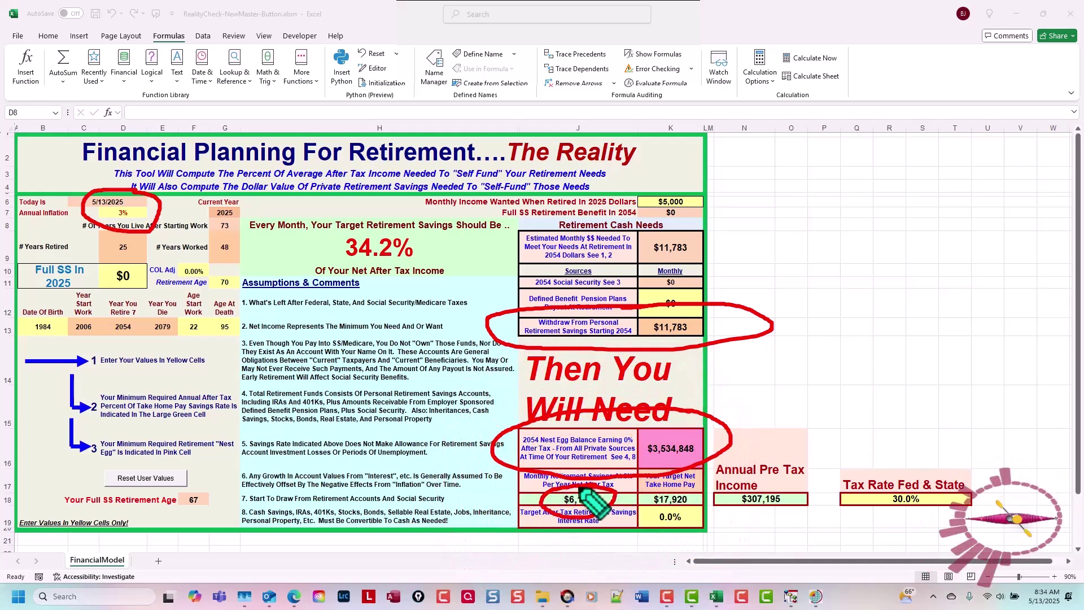
{"action": "mouse_move", "coordinate": [699, 496]}
{"action": "left_mouse_down"}
{"action": "mouse_move", "coordinate": [677, 486]}
{"action": "mouse_move", "coordinate": [647, 495]}
{"action": "mouse_move", "coordinate": [650, 513]}
{"action": "mouse_move", "coordinate": [698, 509]}
{"action": "mouse_move", "coordinate": [703, 486]}
{"action": "mouse_move", "coordinate": [669, 480]}
{"action": "left_mouse_up"}
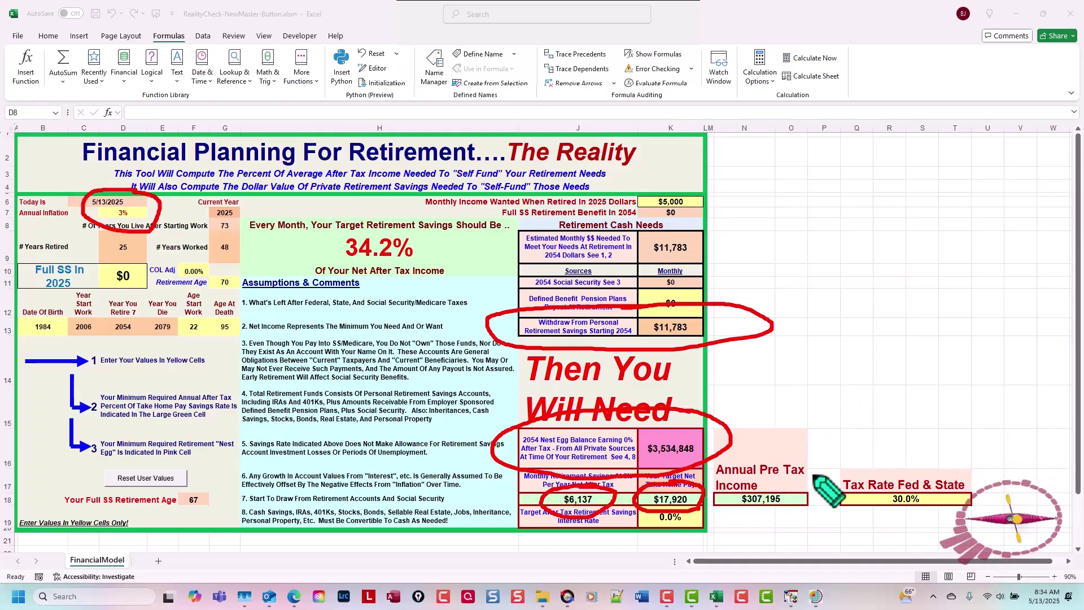
{"action": "mouse_move", "coordinate": [881, 473]}
{"action": "left_mouse_down"}
{"action": "mouse_move", "coordinate": [847, 477]}
{"action": "mouse_move", "coordinate": [828, 505]}
{"action": "mouse_move", "coordinate": [960, 511]}
{"action": "mouse_move", "coordinate": [977, 485]}
{"action": "left_mouse_up"}
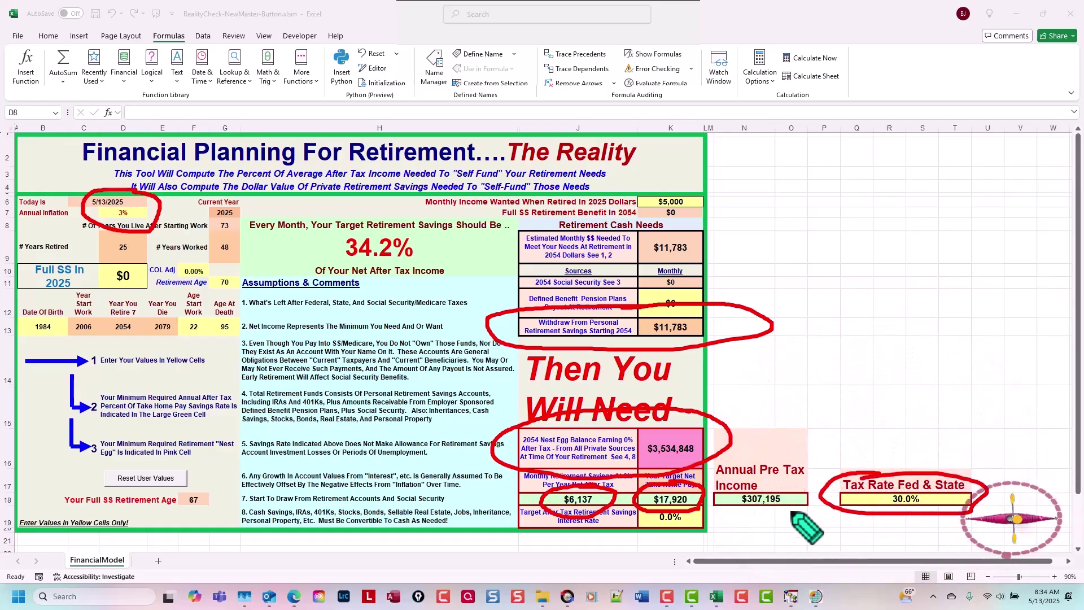
{"action": "mouse_move", "coordinate": [765, 455]}
{"action": "left_mouse_down"}
{"action": "mouse_move", "coordinate": [701, 472]}
{"action": "mouse_move", "coordinate": [718, 528]}
{"action": "mouse_move", "coordinate": [820, 504]}
{"action": "mouse_move", "coordinate": [813, 466]}
{"action": "mouse_move", "coordinate": [734, 455]}
{"action": "left_mouse_up"}
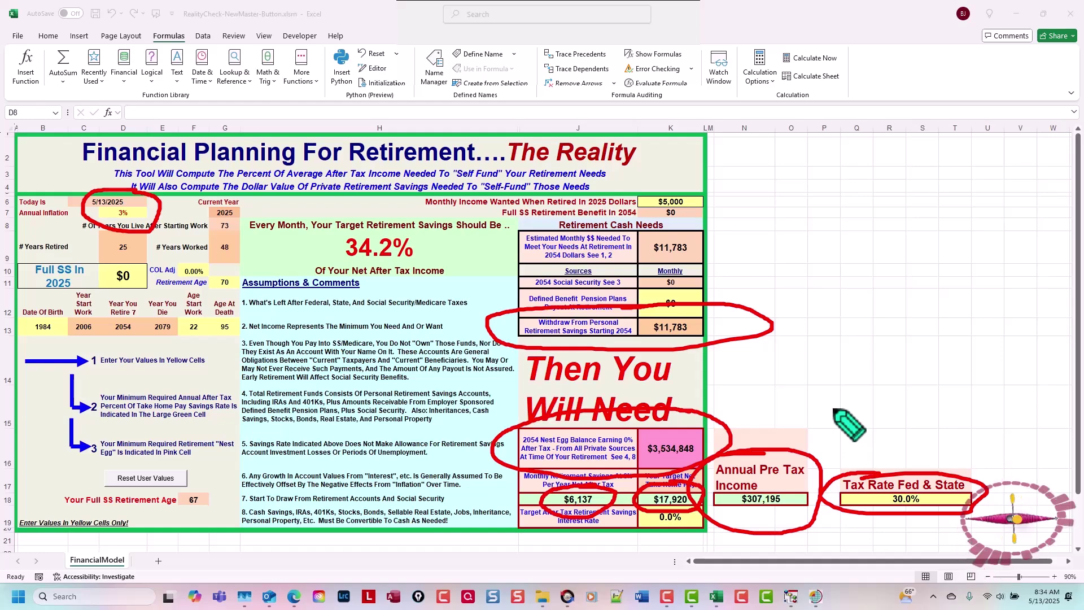
{"action": "key", "text": "e"}
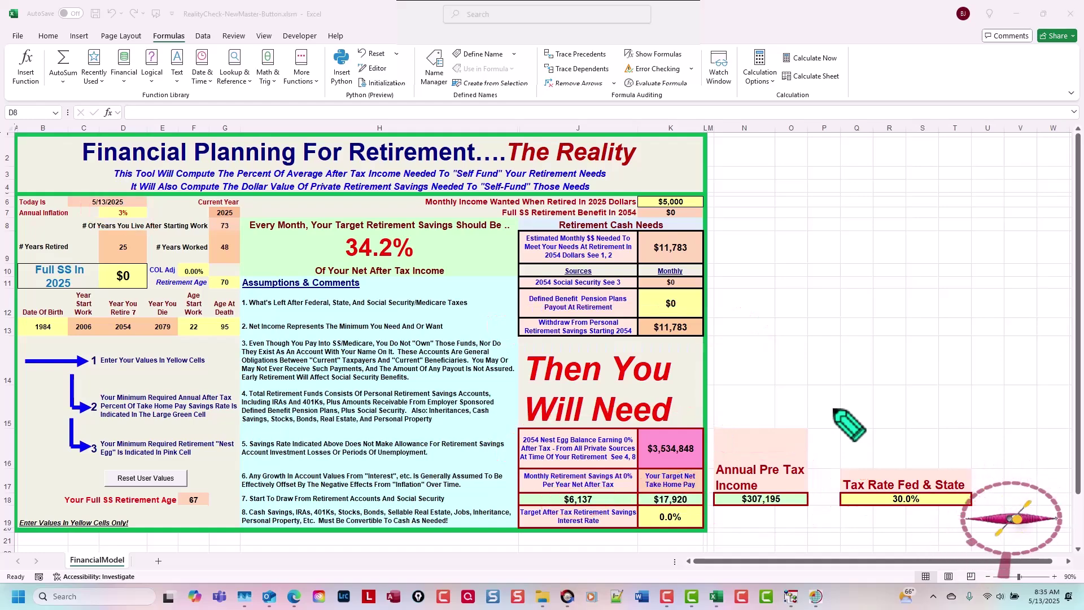
{"action": "key", "text": "Escape"}
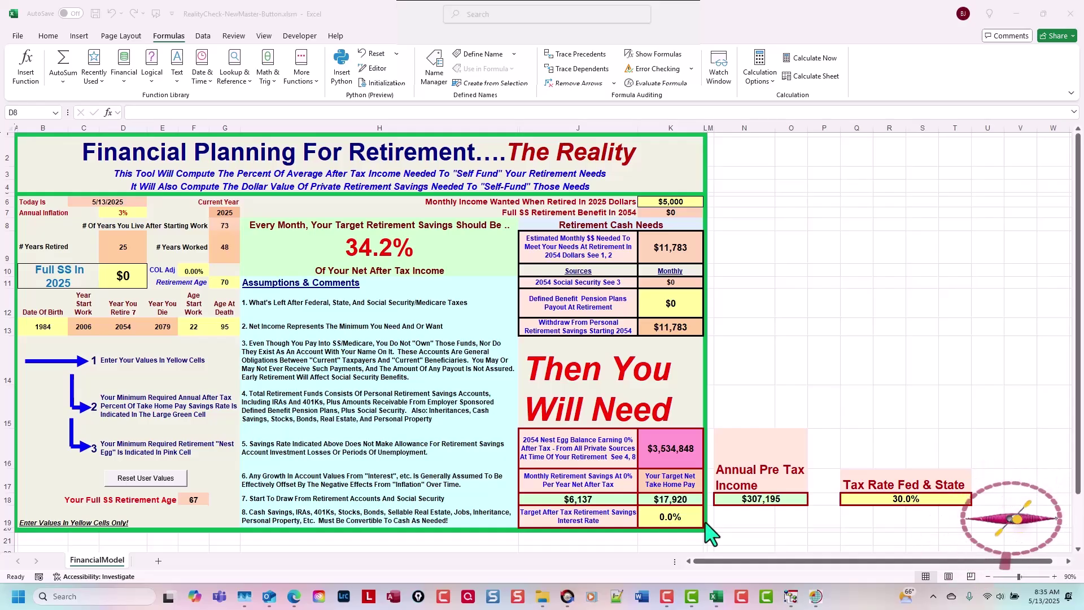
Step: Set the Target After Tax Retirement Savings Interest Rate in cell K19 to 3%
{"action": "left_click", "coordinate": [689, 519]}
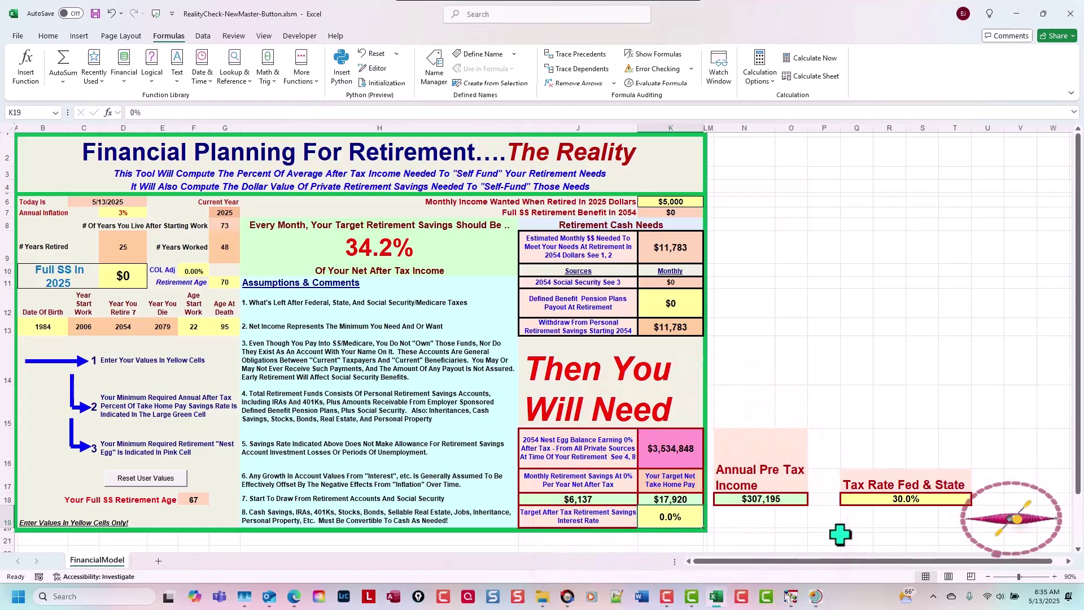
{"action": "type", "text": "3"}
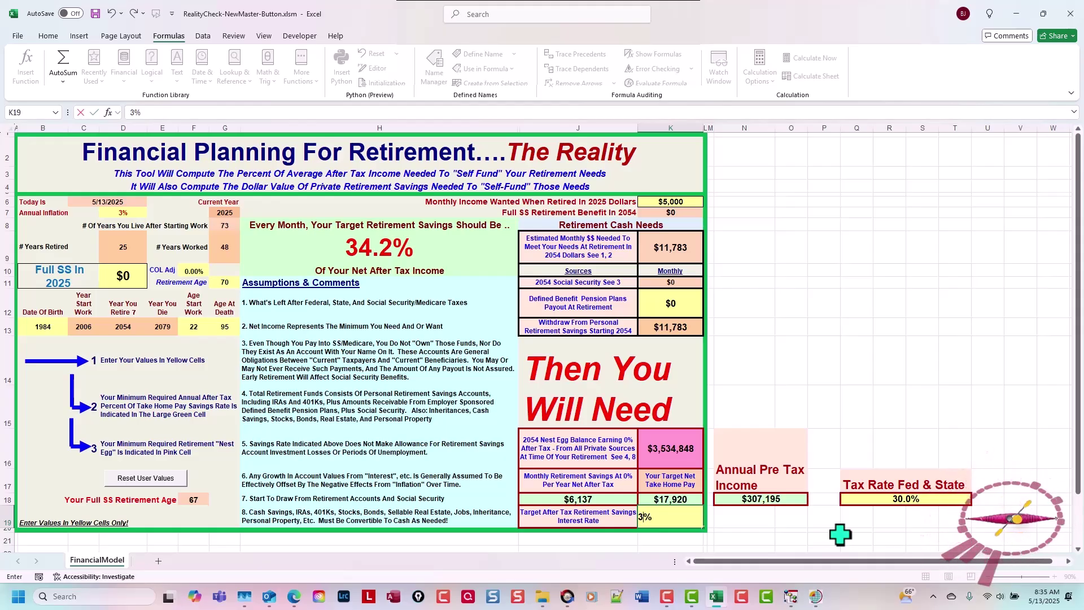
{"action": "key", "text": "Return"}
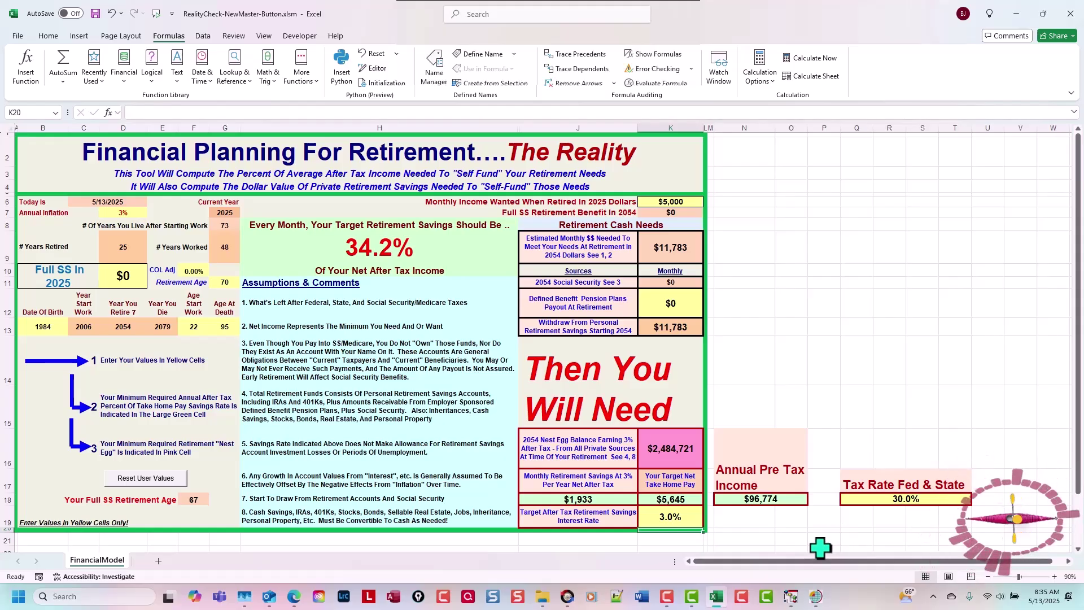
Step: Circle the estimated monthly amount needed at retirement, the 2054 nest egg balance and the annual pre-tax income in red
{"action": "key", "text": "ctrl+shift+d"}
{"action": "mouse_move", "coordinate": [666, 229]}
{"action": "left_mouse_down"}
{"action": "mouse_move", "coordinate": [609, 242]}
{"action": "mouse_move", "coordinate": [703, 261]}
{"action": "mouse_move", "coordinate": [692, 232]}
{"action": "mouse_move", "coordinate": [666, 229]}
{"action": "left_mouse_up"}
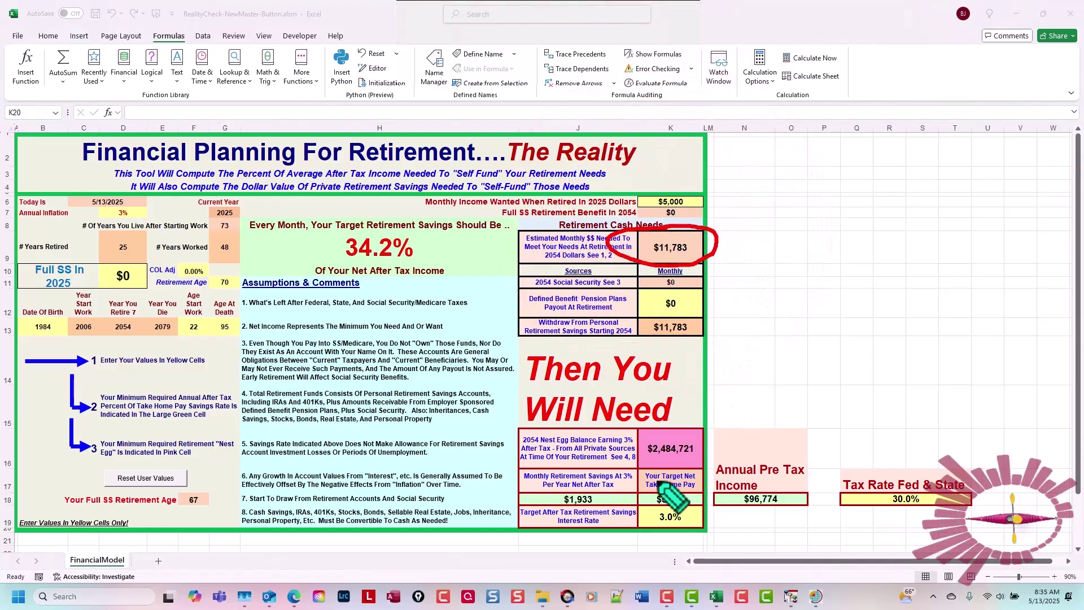
{"action": "mouse_move", "coordinate": [632, 425]}
{"action": "left_mouse_down"}
{"action": "mouse_move", "coordinate": [491, 453]}
{"action": "mouse_move", "coordinate": [685, 484]}
{"action": "mouse_move", "coordinate": [745, 446]}
{"action": "mouse_move", "coordinate": [644, 433]}
{"action": "left_mouse_up"}
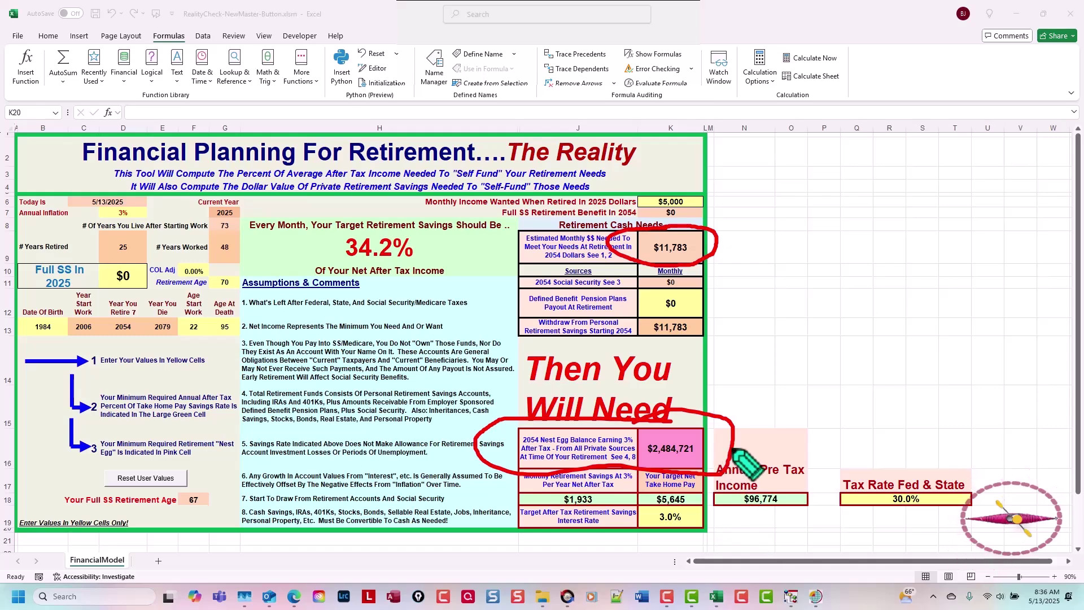
{"action": "mouse_move", "coordinate": [755, 455]}
{"action": "left_mouse_down"}
{"action": "mouse_move", "coordinate": [748, 447]}
{"action": "mouse_move", "coordinate": [717, 480]}
{"action": "mouse_move", "coordinate": [731, 528]}
{"action": "mouse_move", "coordinate": [822, 525]}
{"action": "mouse_move", "coordinate": [827, 455]}
{"action": "mouse_move", "coordinate": [744, 446]}
{"action": "left_mouse_up"}
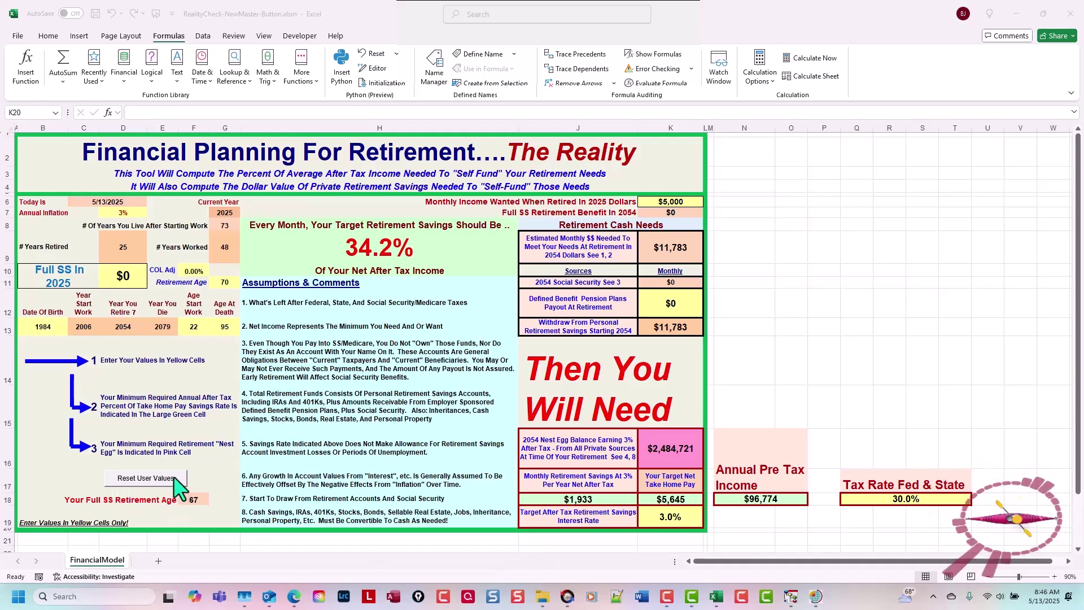
Step: Reset the worksheet's user values
{"action": "left_click", "coordinate": [154, 480]}
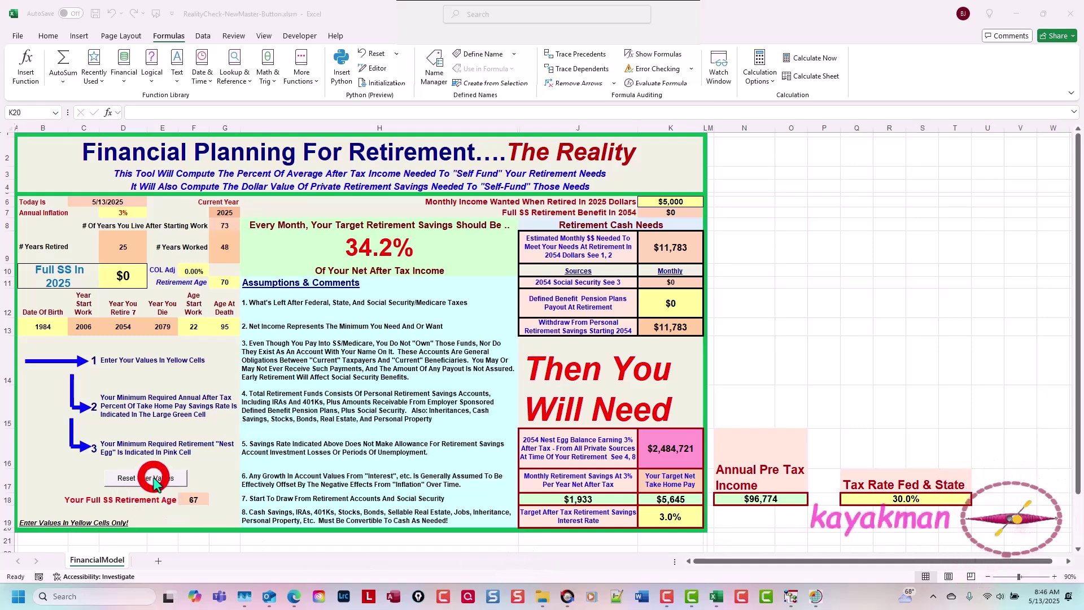